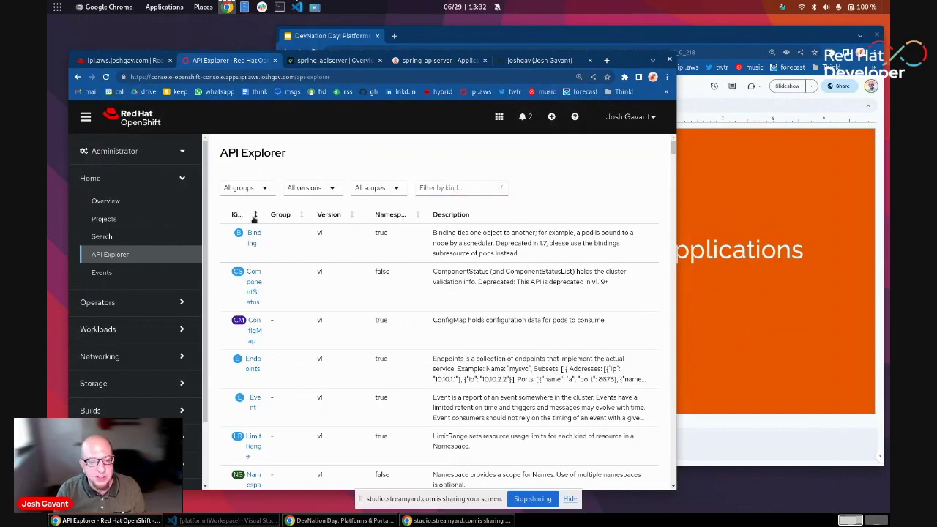
# Filter the API kinds by "quay" and list the existing instances of QuayRegistry.
pyautogui.click(237, 189)
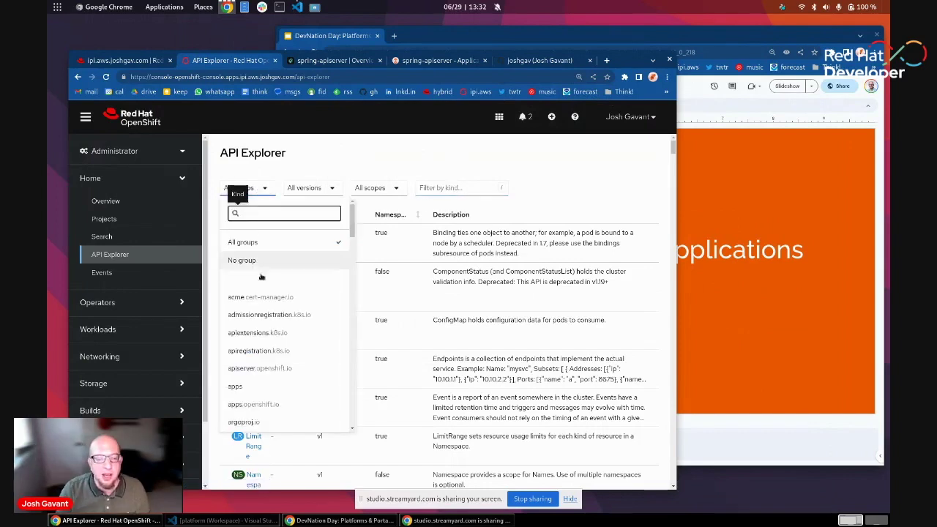
pyautogui.click(454, 188)
pyautogui.write('quay')
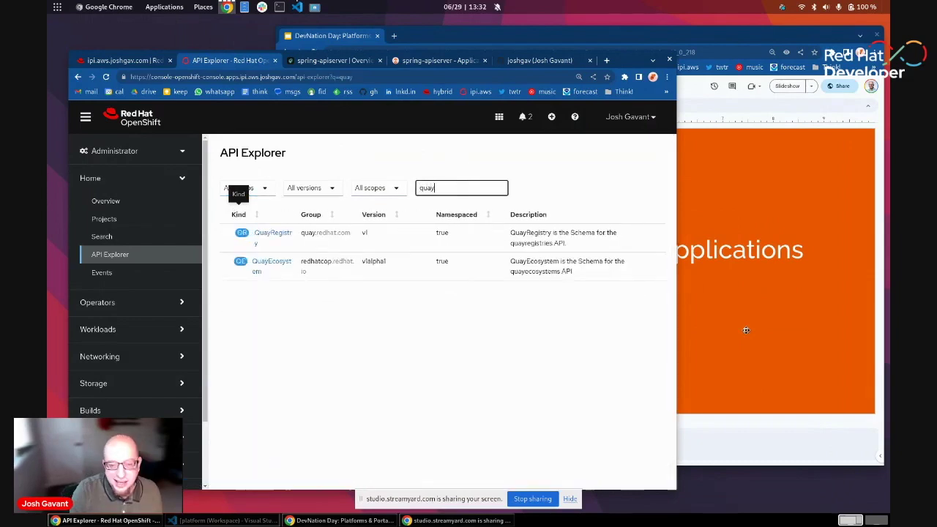
pyautogui.click(287, 235)
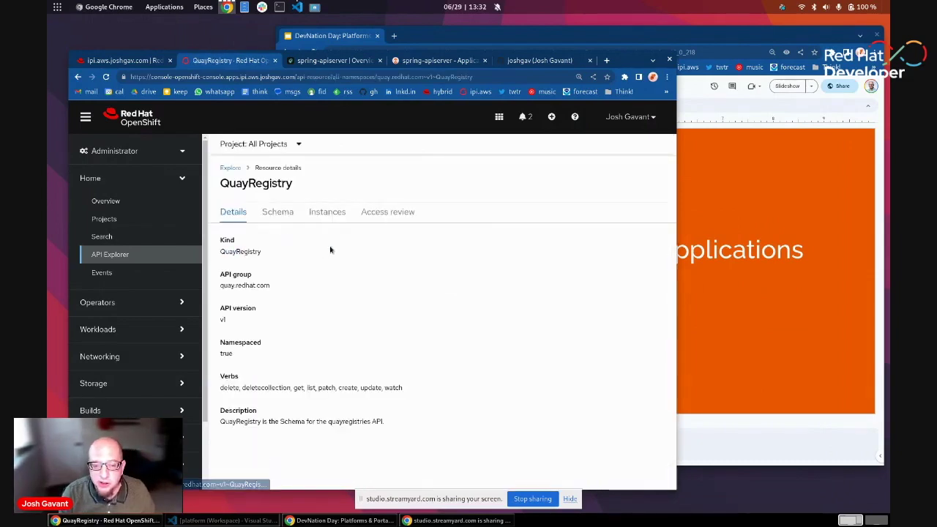
pyautogui.click(338, 213)
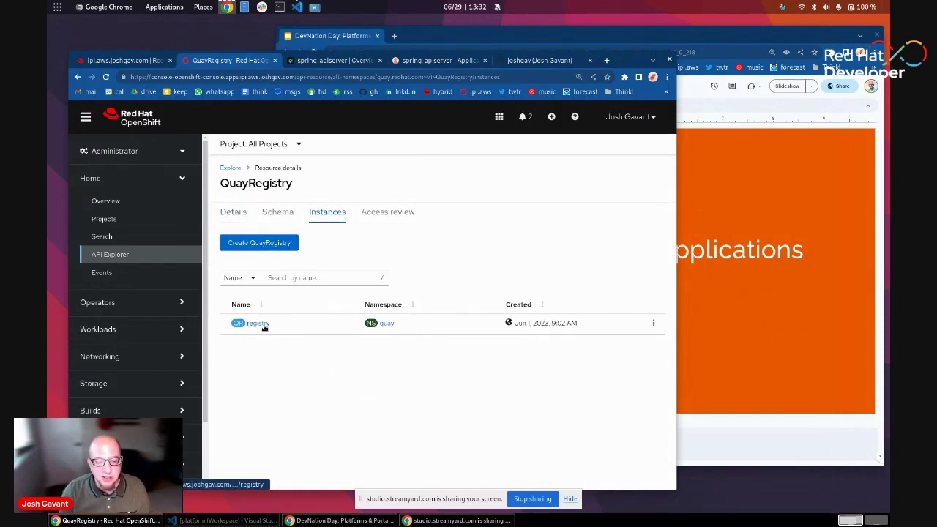
# Return to the API Explorer and filter the kinds by "jaege".
pyautogui.click(230, 168)
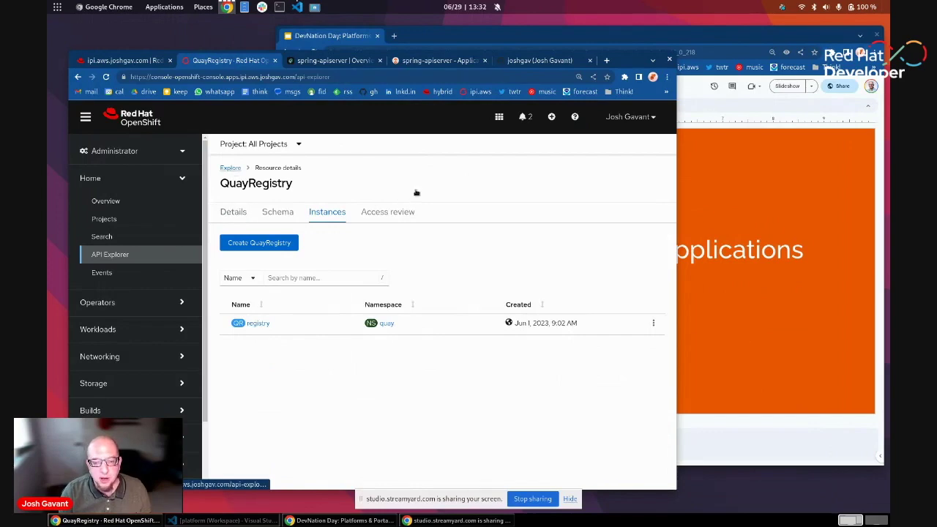
pyautogui.click(427, 189)
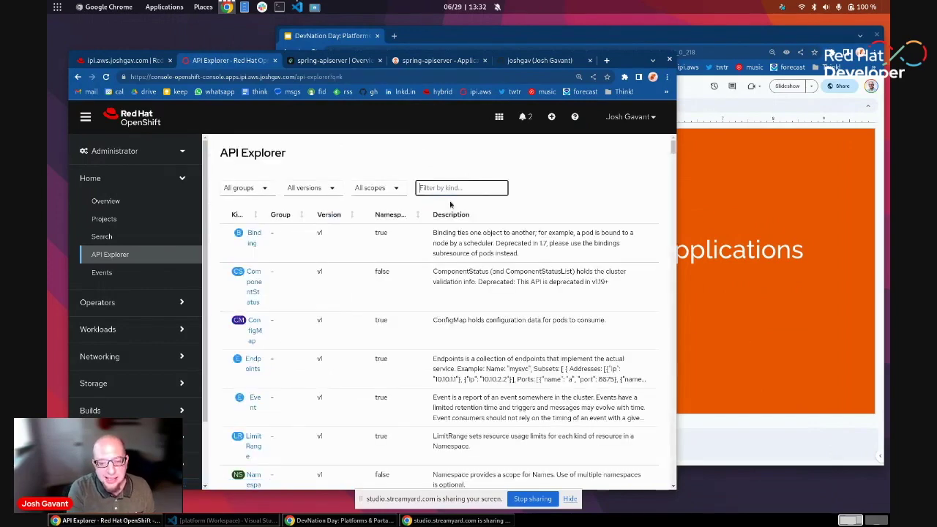
pyautogui.write('keycl')
pyautogui.press('BackSpace')
pyautogui.press('BackSpace')
pyautogui.press('BackSpace')
pyautogui.press('BackSpace')
pyautogui.press('BackSpace')
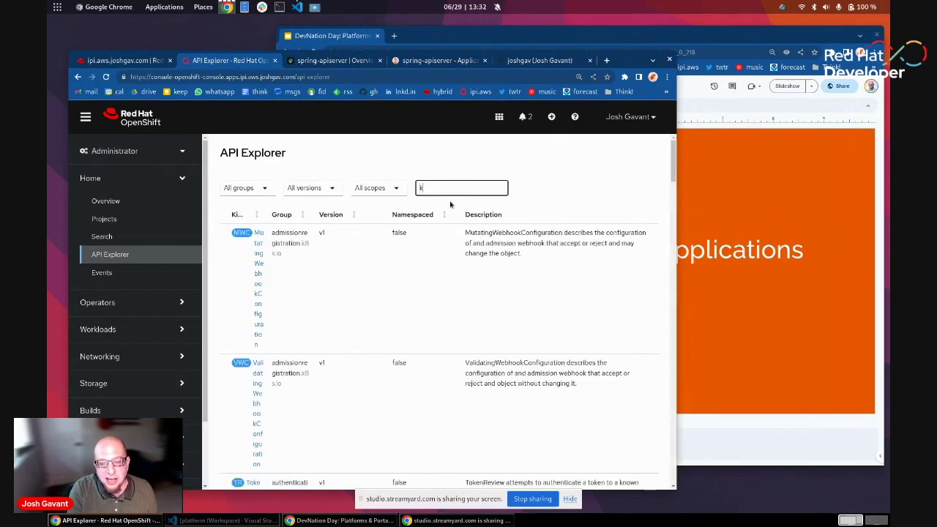
pyautogui.write('jaege')
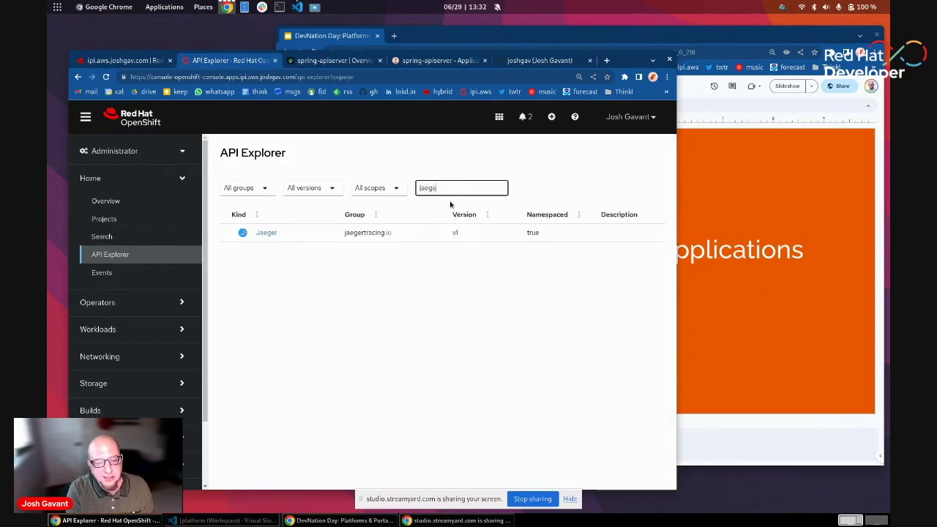
# Replace the kind filter with "cluster".
pyautogui.press('BackSpace')
pyautogui.press('BackSpace')
pyautogui.press('BackSpace')
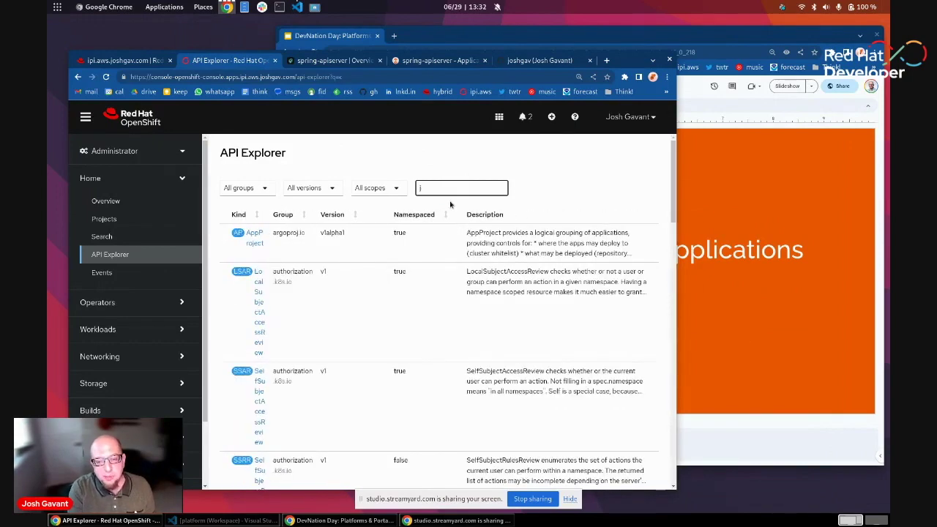
pyautogui.press('BackSpace')
pyautogui.write('cluster')
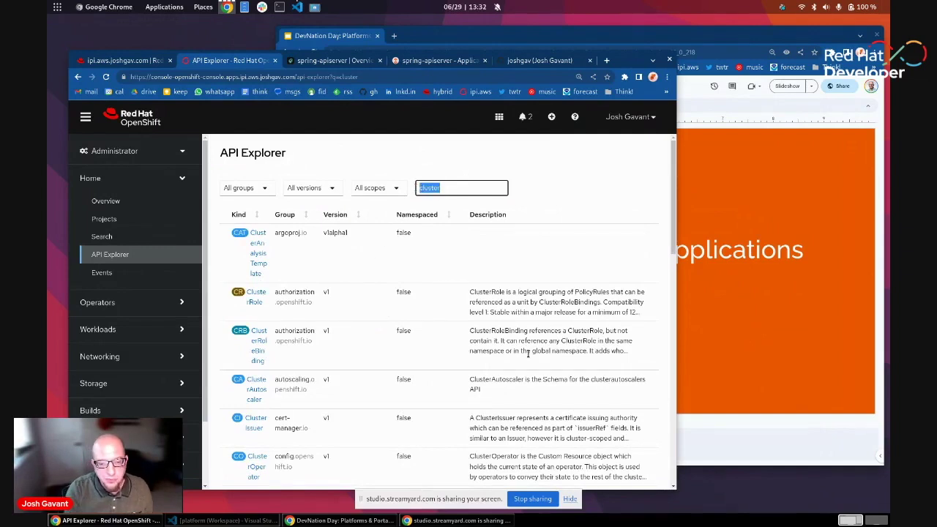
# Filter the API kinds by "deployment" and list the instances of the Deployment kind.
pyautogui.write('deployment')
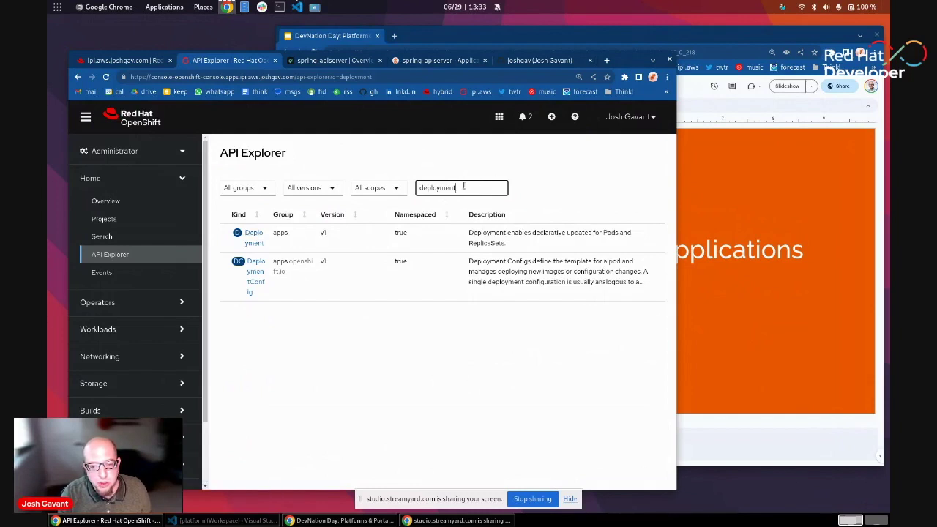
pyautogui.click(253, 243)
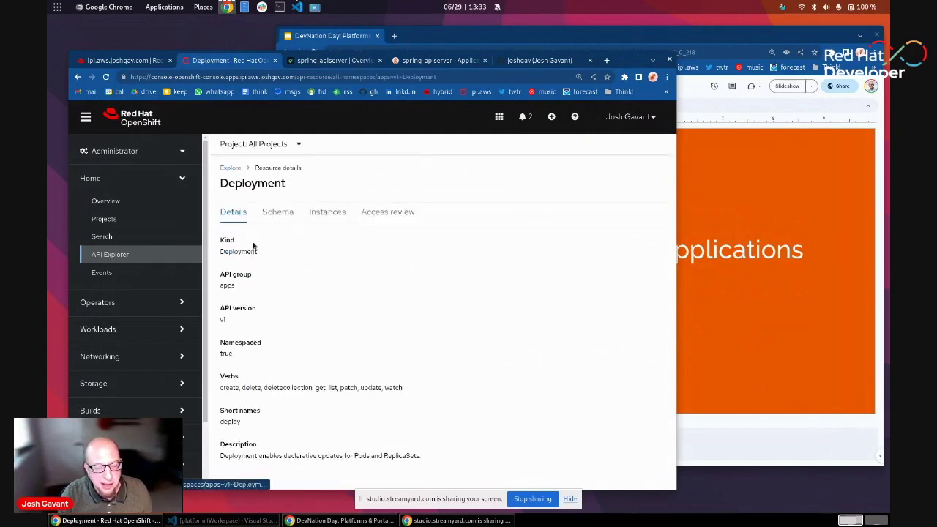
pyautogui.click(334, 213)
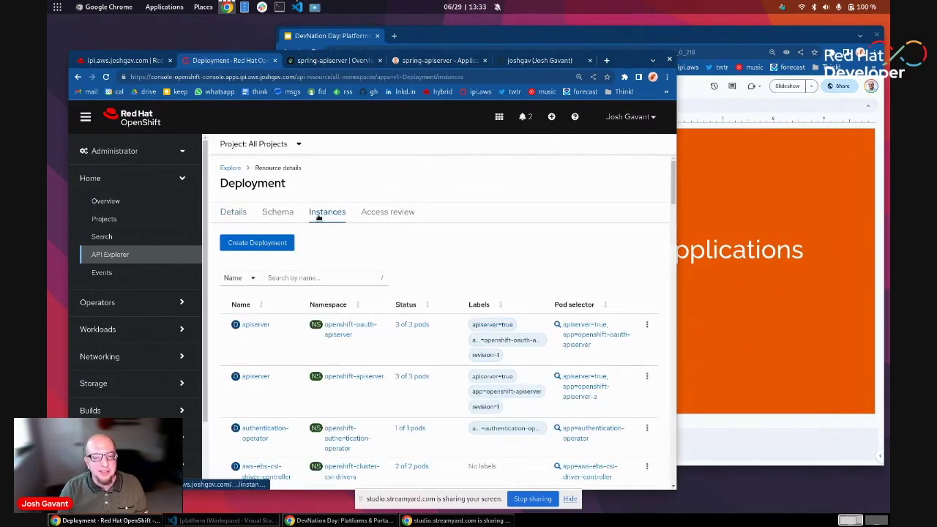
# Begin a new Deployment in YAML view and examine its default manifest and the schema descriptions.
pyautogui.click(252, 243)
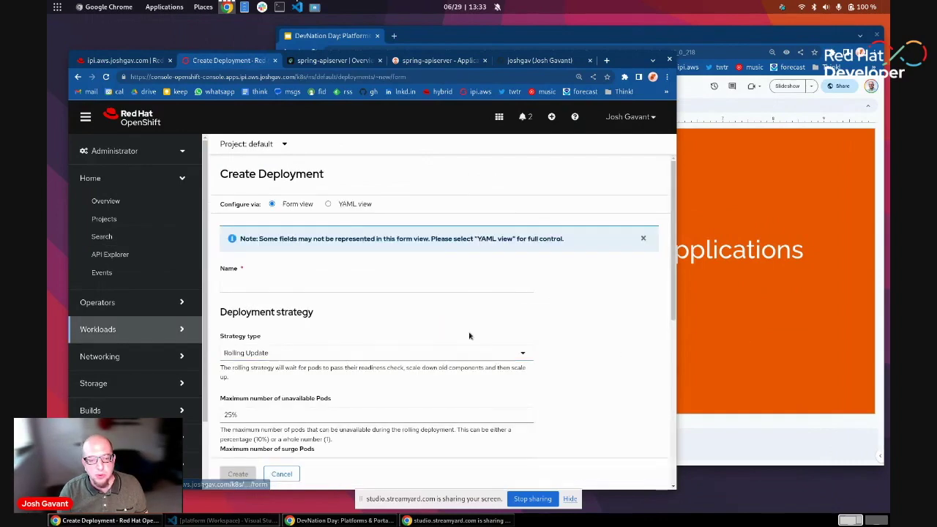
pyautogui.click(330, 205)
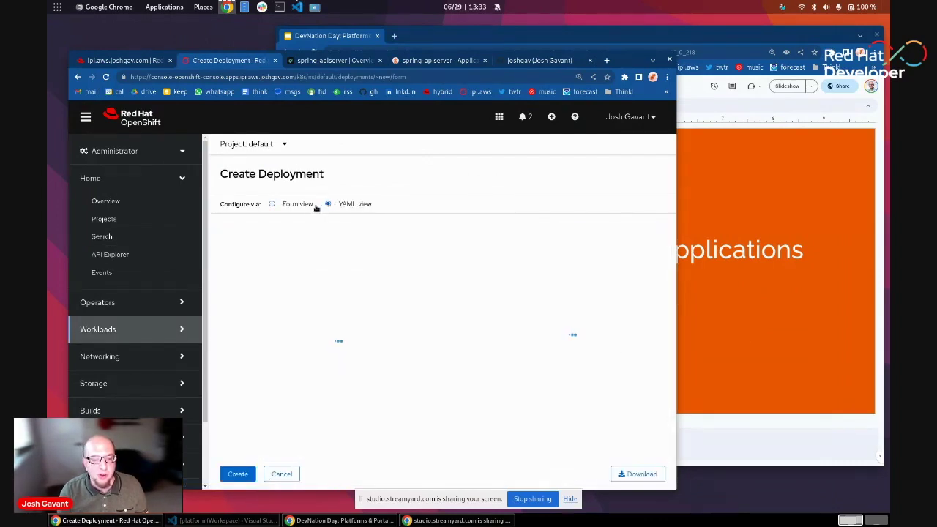
pyautogui.click(313, 323)
pyautogui.scroll(-3, 315, 323)
pyautogui.scroll(3, 314, 324)
pyautogui.scroll(-5, 585, 330)
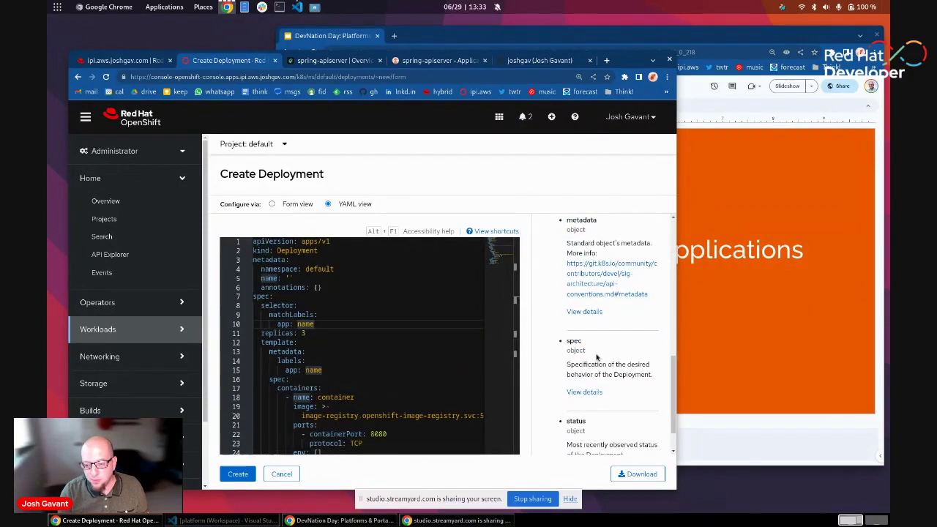
pyautogui.click(582, 342)
pyautogui.scroll(-5, 587, 351)
pyautogui.scroll(5, 587, 351)
# Compare the new Deployment's form view with its YAML view, finishing on the form view.
pyautogui.click(295, 205)
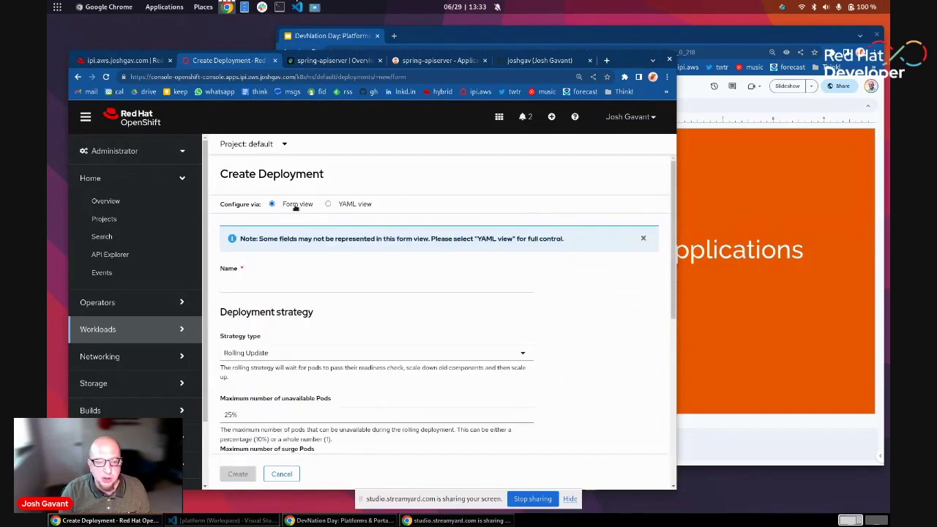
pyautogui.click(337, 207)
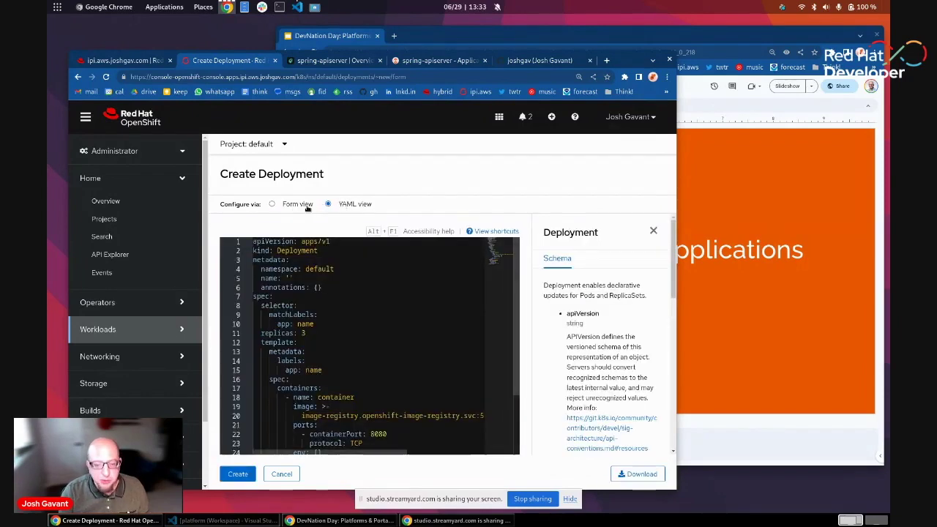
pyautogui.click(307, 207)
pyautogui.scroll(-3, 407, 342)
pyautogui.scroll(4, 399, 278)
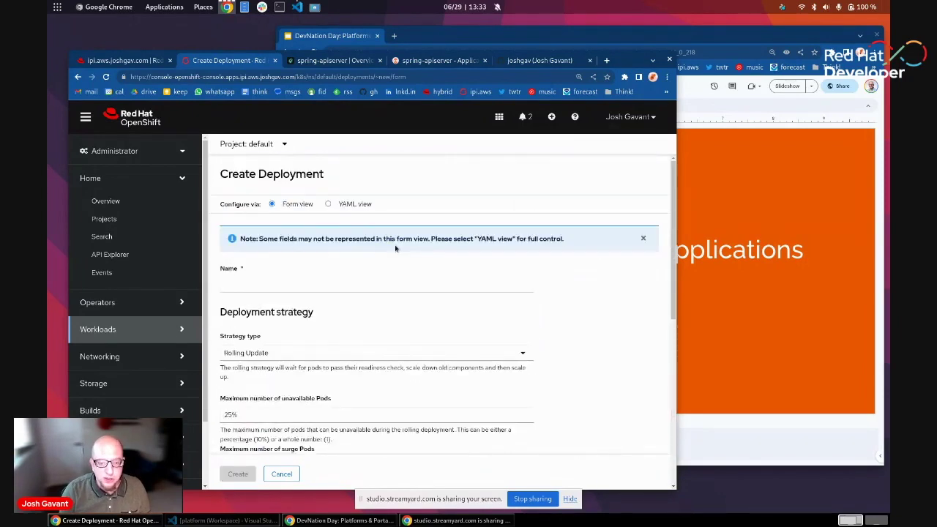
# Name the Deployment httpd and create it in the default project with the preset strategy and image.
pyautogui.click(402, 286)
pyautogui.write('httpd')
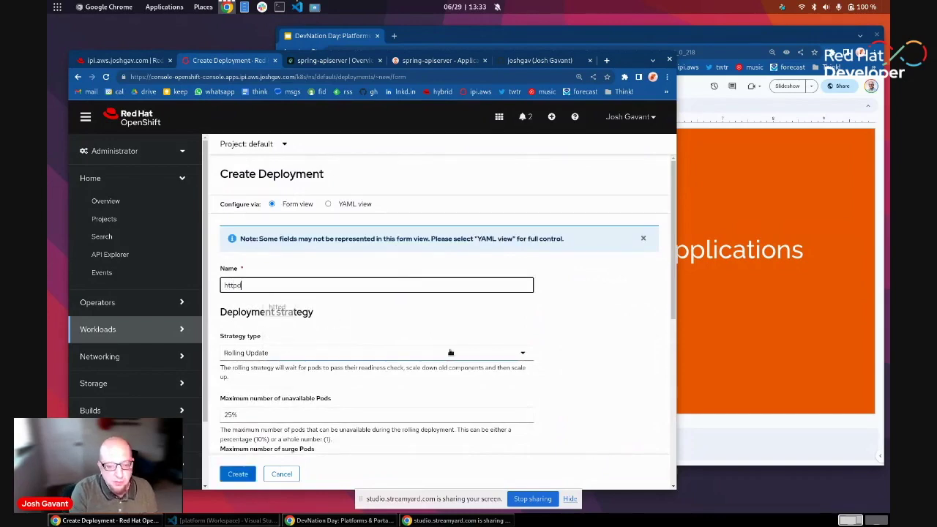
pyautogui.press('Tab')
pyautogui.scroll(-4, 401, 370)
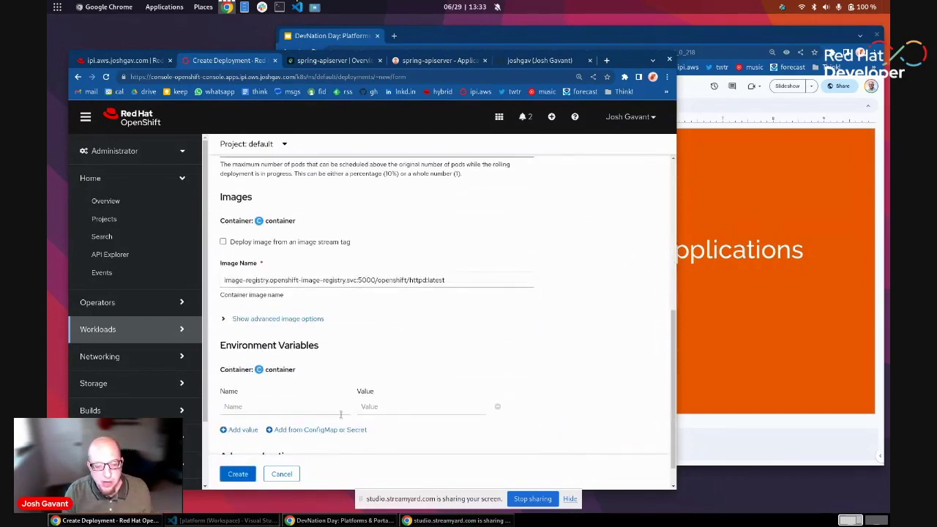
pyautogui.scroll(-1, 284, 366)
pyautogui.click(238, 474)
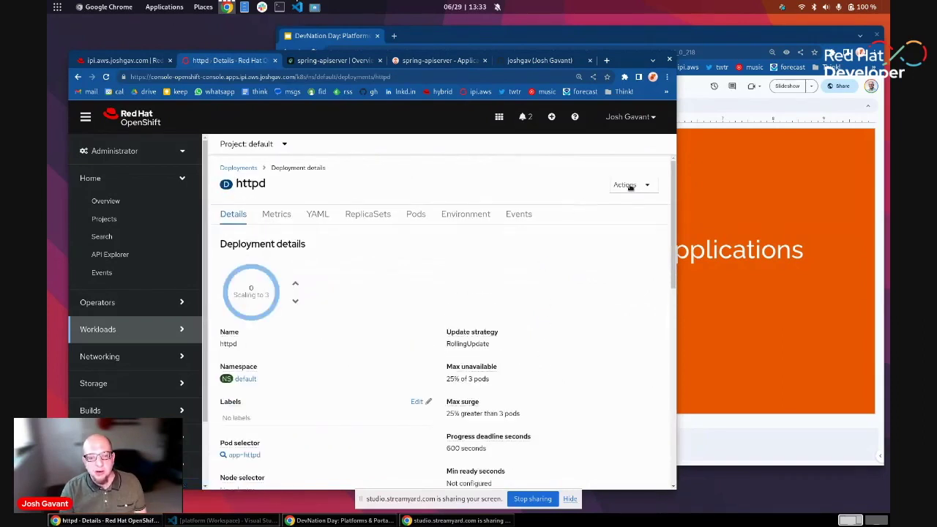
# Delete the httpd Deployment together with its dependent objects.
pyautogui.click(634, 187)
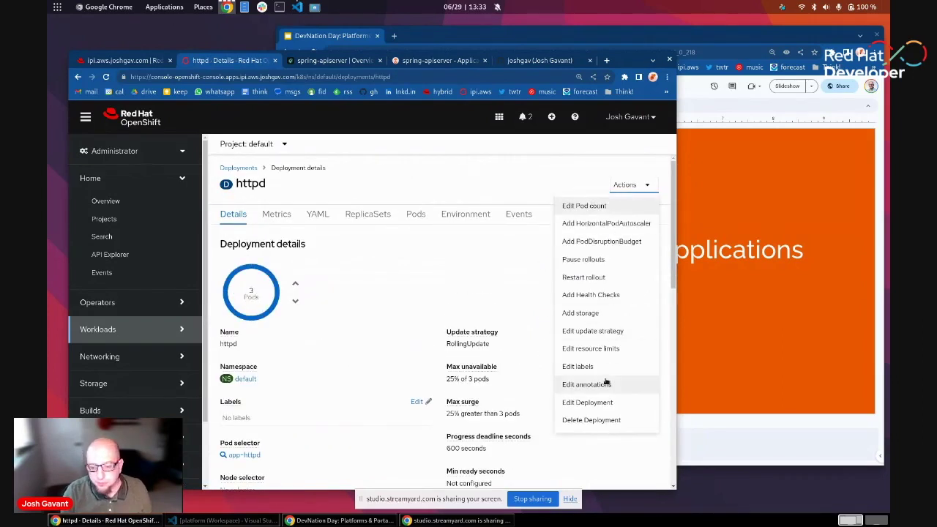
pyautogui.click(593, 421)
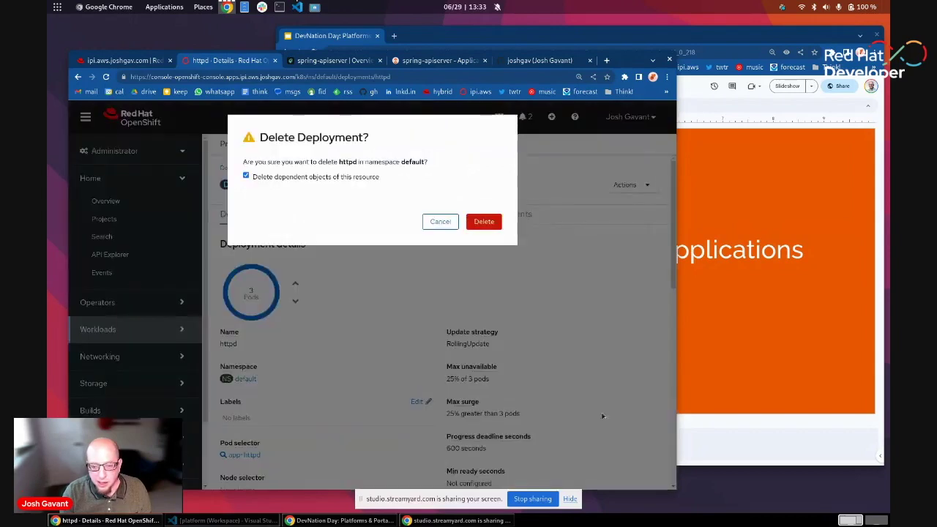
pyautogui.click(483, 221)
# Go to the cluster resource search and show only QuayRegistry resources, found with "qua".
pyautogui.click(119, 255)
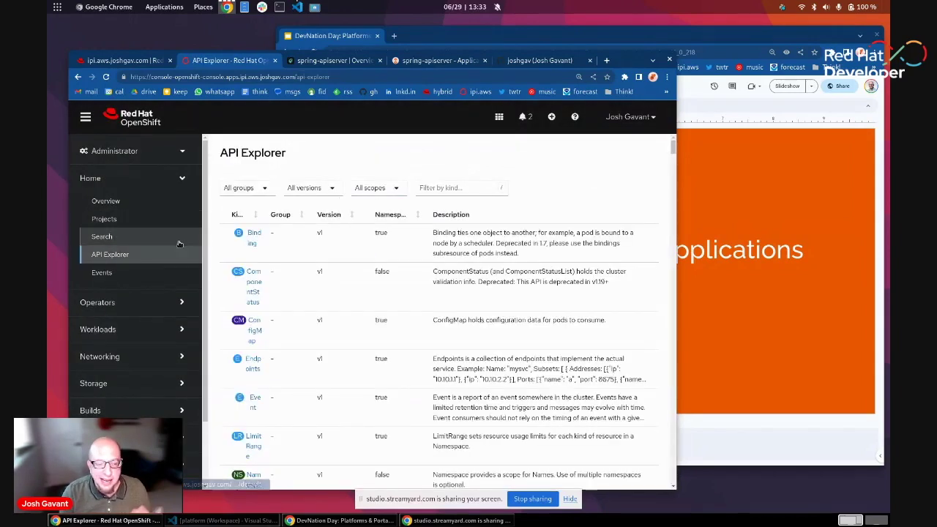
pyautogui.click(150, 241)
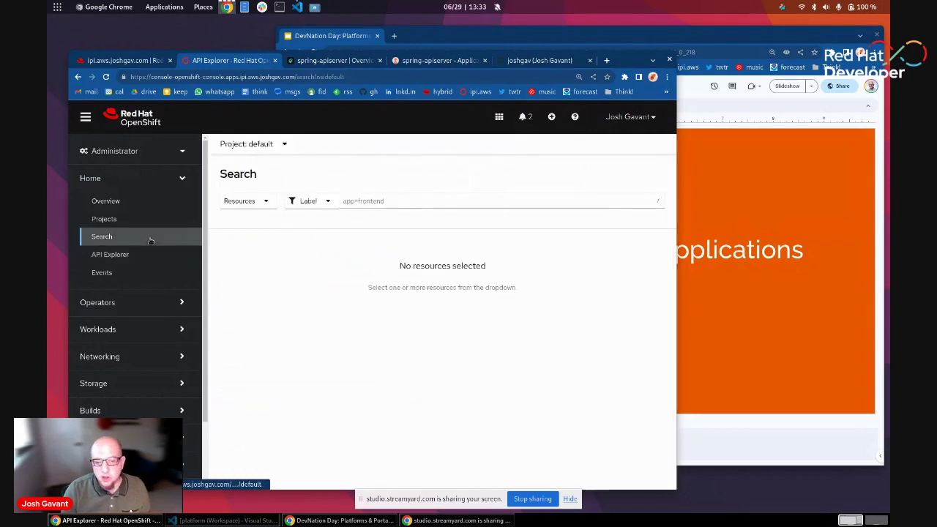
pyautogui.click(253, 202)
pyautogui.click(254, 202)
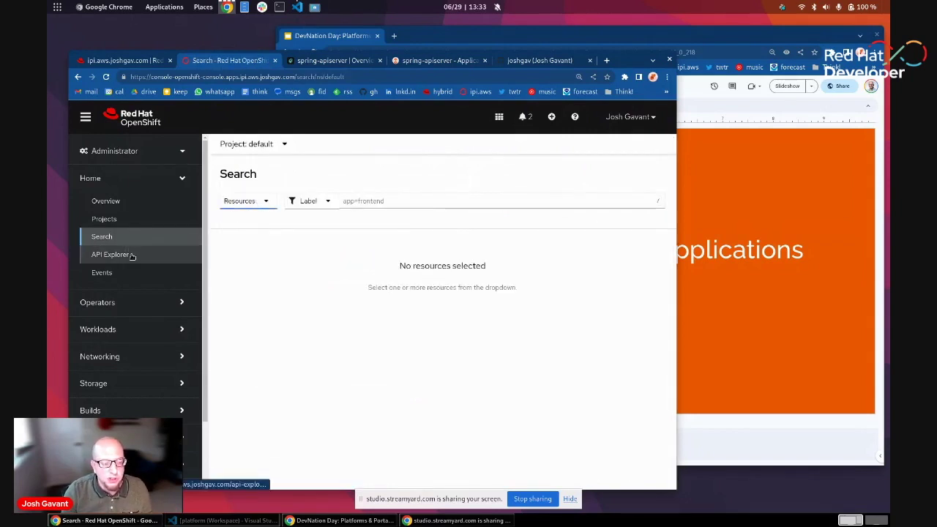
pyautogui.click(249, 202)
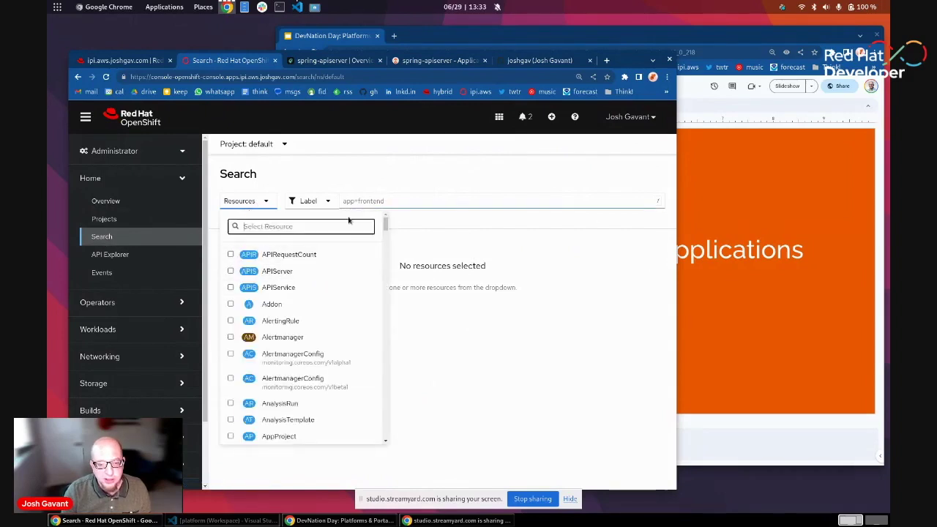
pyautogui.write('qua')
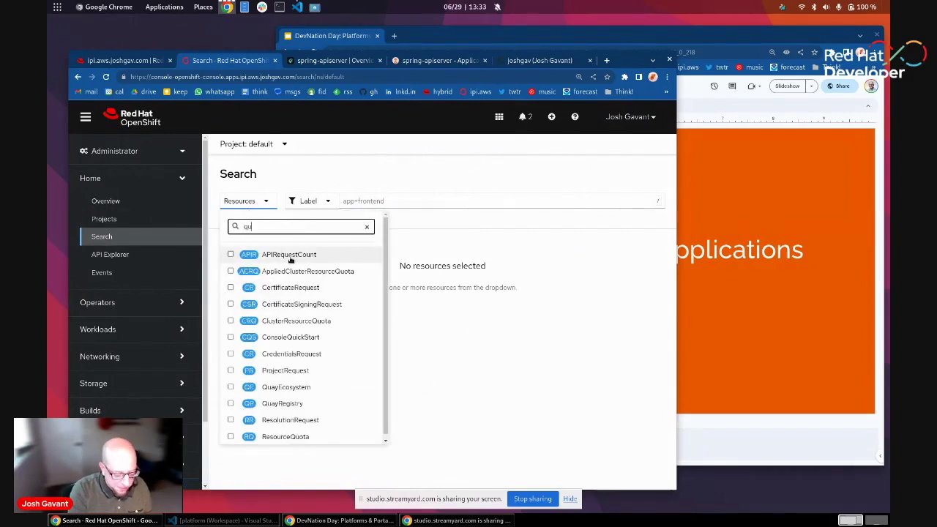
pyautogui.click(293, 271)
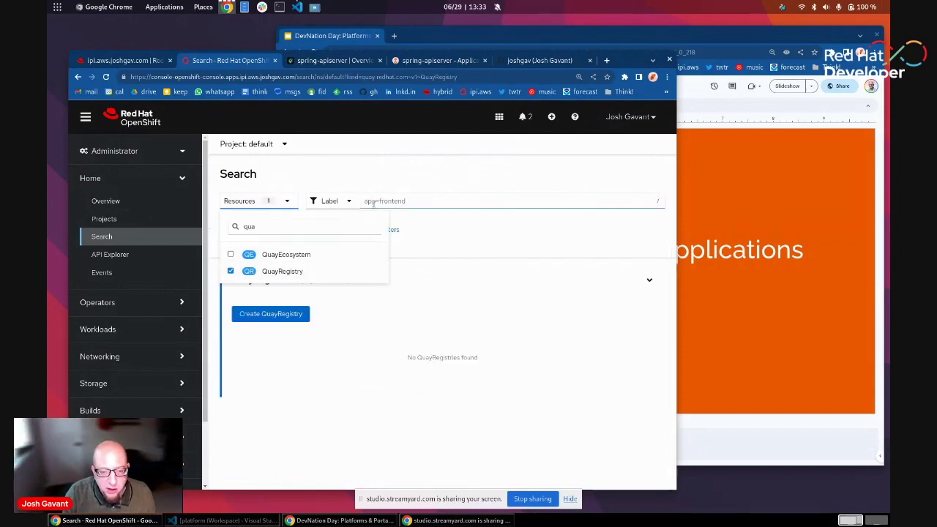
pyautogui.click(628, 199)
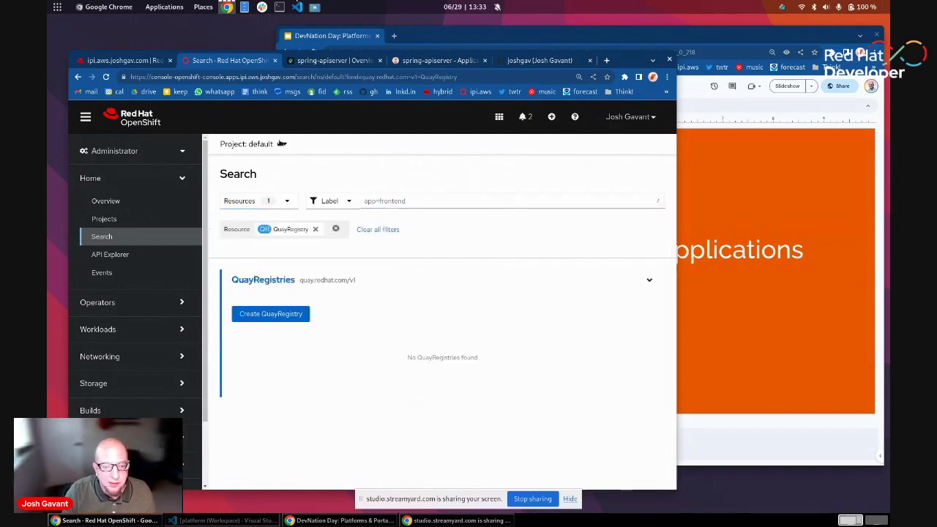
# Widen the QuayRegistry search to All Projects.
pyautogui.click(253, 143)
pyautogui.scroll(-5, 308, 342)
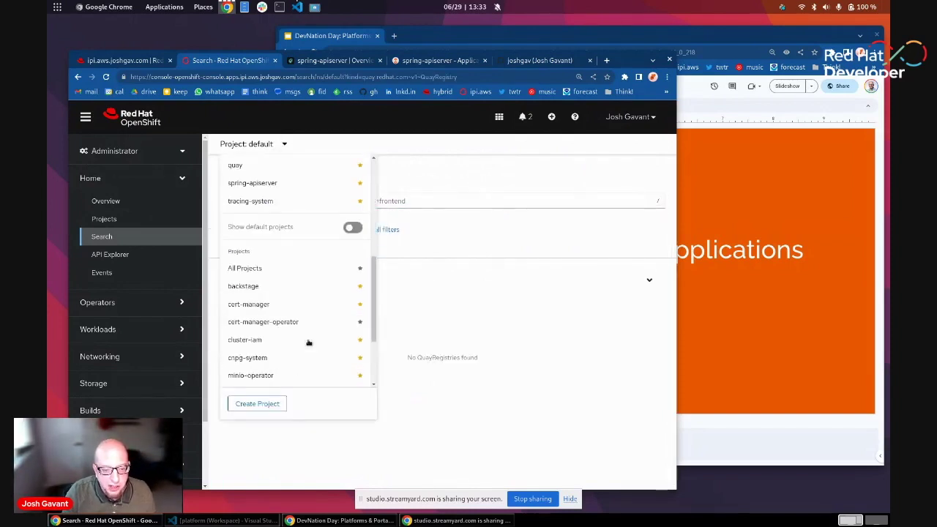
pyautogui.click(308, 269)
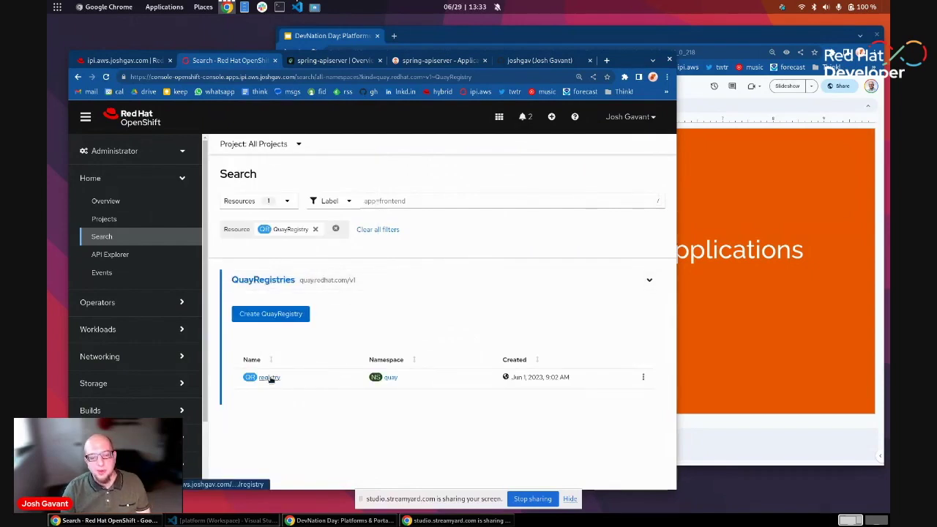
# Open the OperatorHub catalog.
pyautogui.click(179, 304)
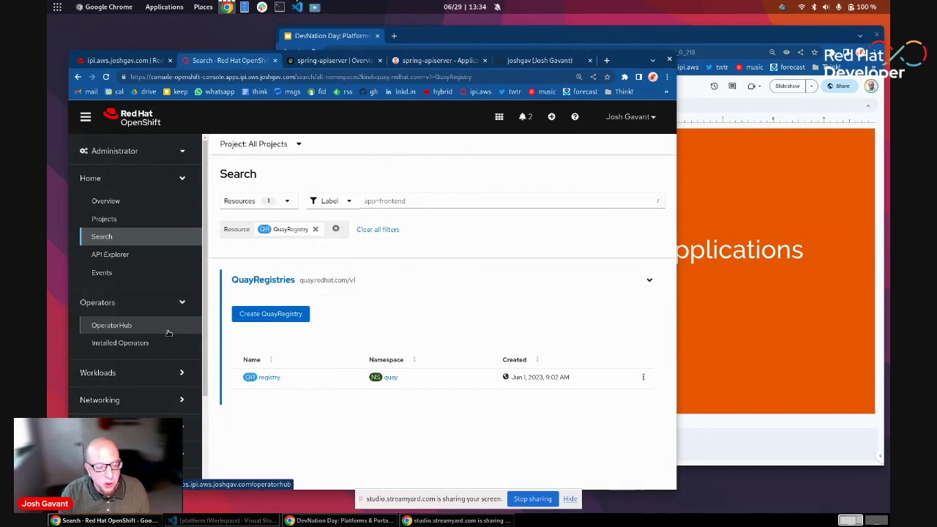
pyautogui.click(169, 331)
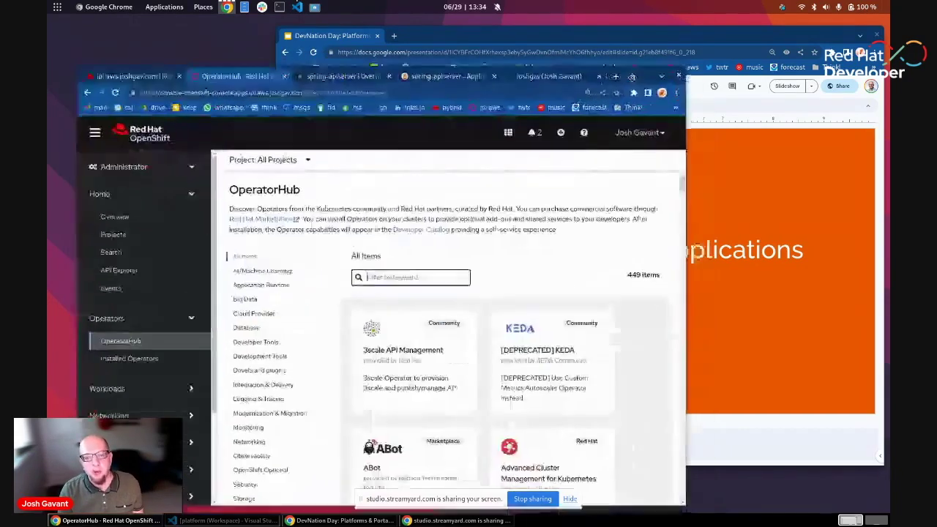
# Open the list of installed operators and look through the operators and the APIs each one provides.
pyautogui.moveTo(631, 76); pyautogui.dragTo(599, 54)
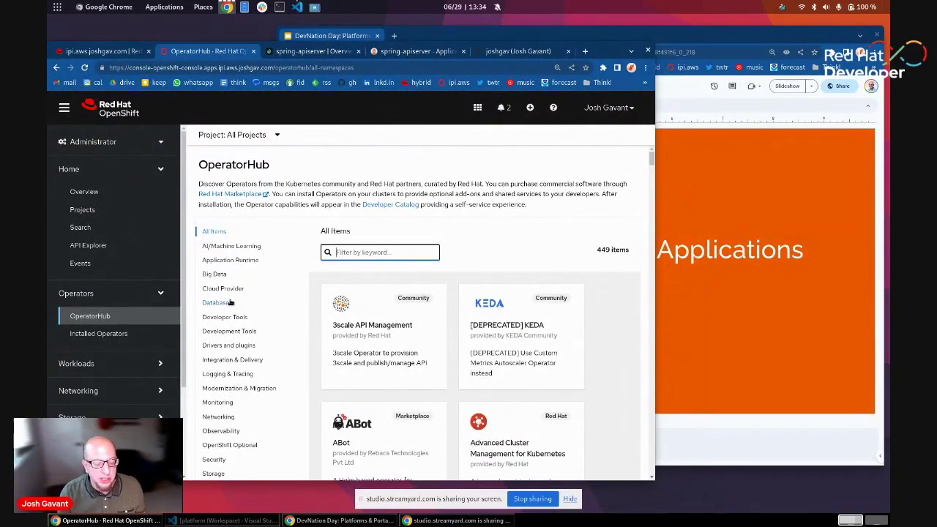
pyautogui.click(110, 335)
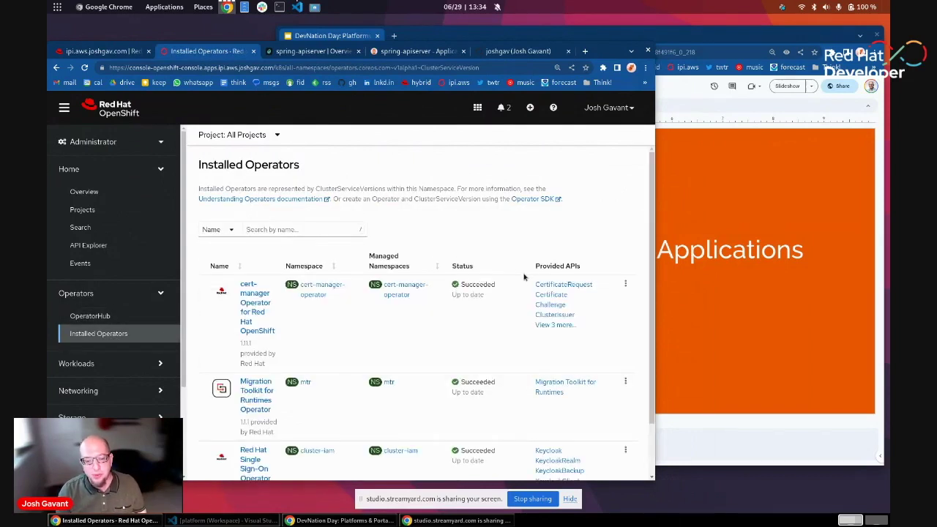
pyautogui.scroll(-3, 444, 320)
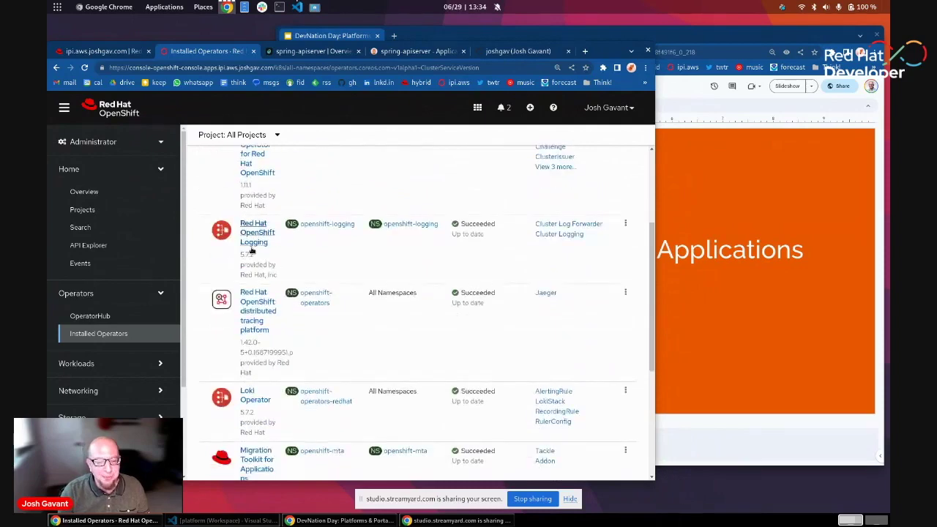
pyautogui.scroll(2, 557, 238)
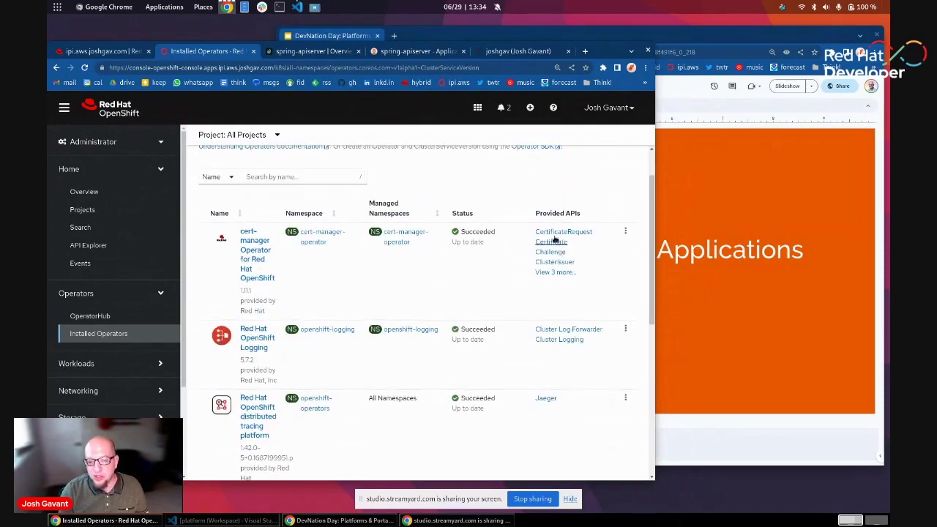
pyautogui.scroll(-2, 567, 339)
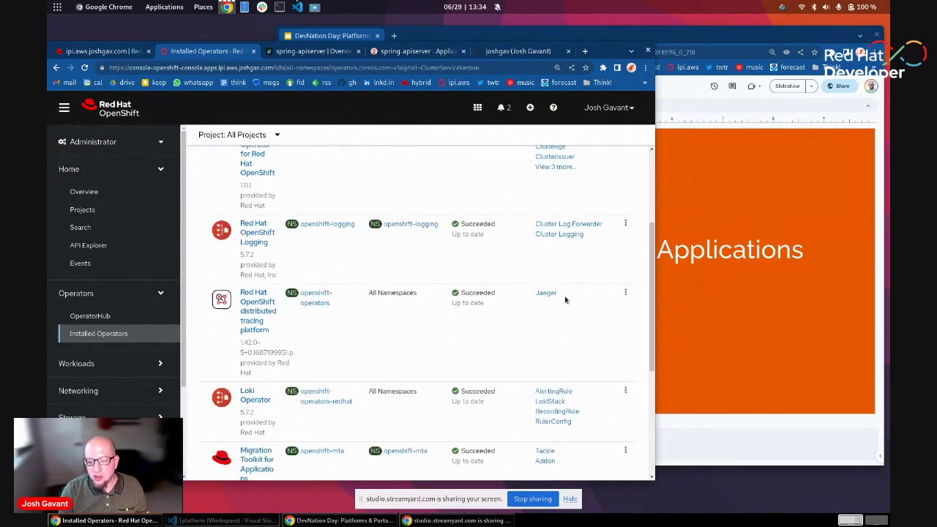
pyautogui.scroll(-4, 581, 356)
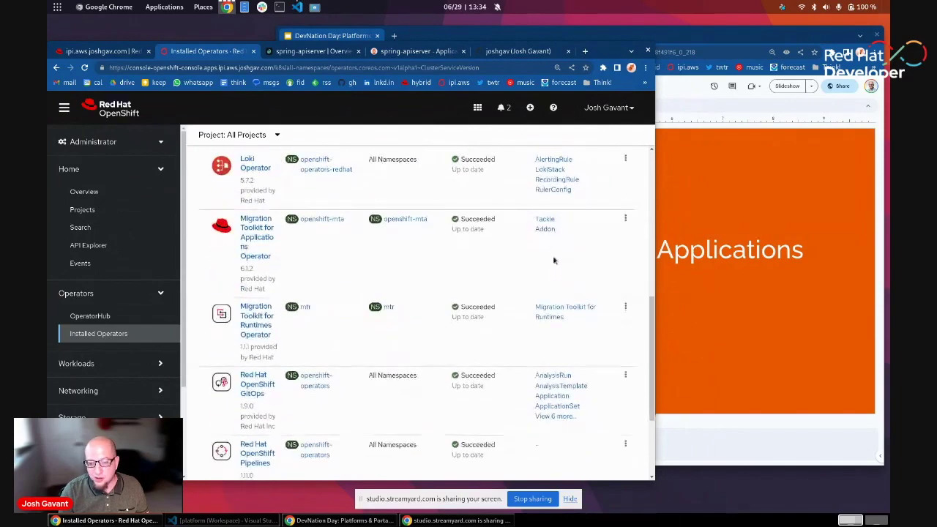
pyautogui.scroll(-2, 577, 267)
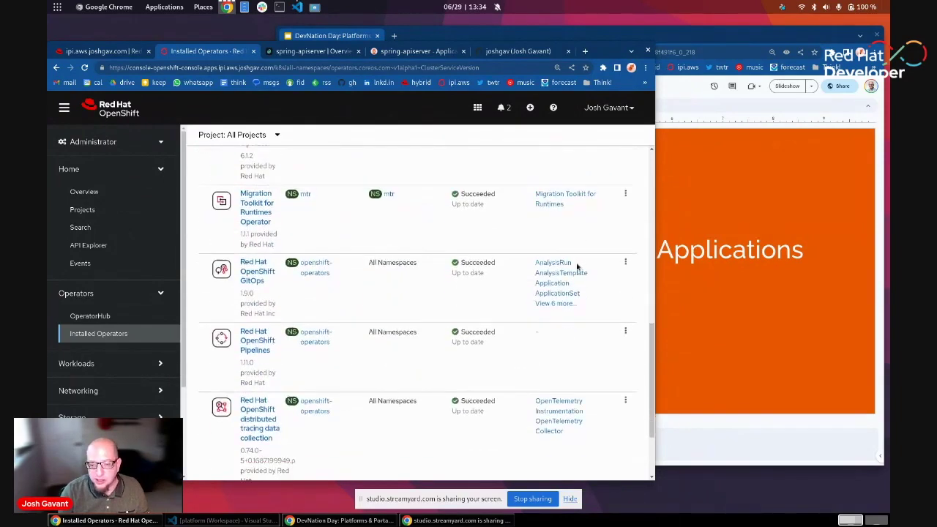
pyautogui.scroll(-3, 547, 258)
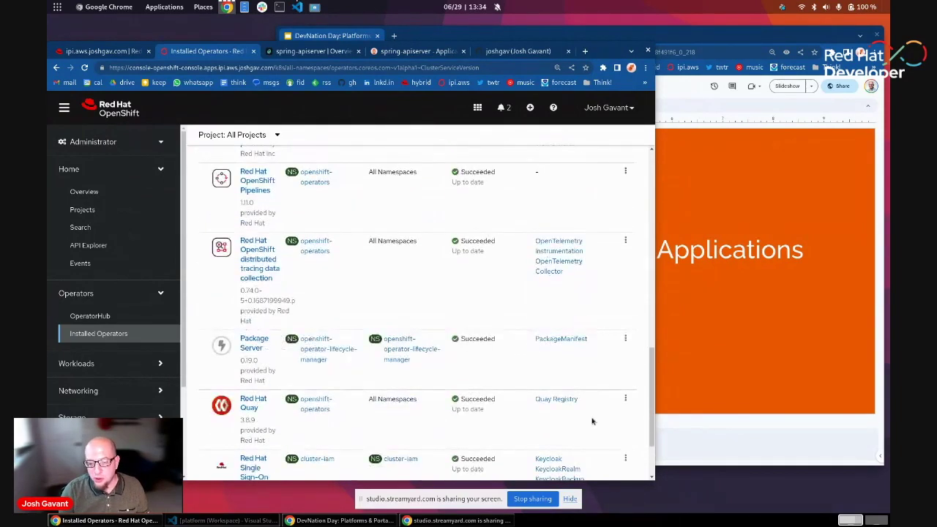
pyautogui.scroll(-2, 593, 421)
pyautogui.scroll(-1, 561, 420)
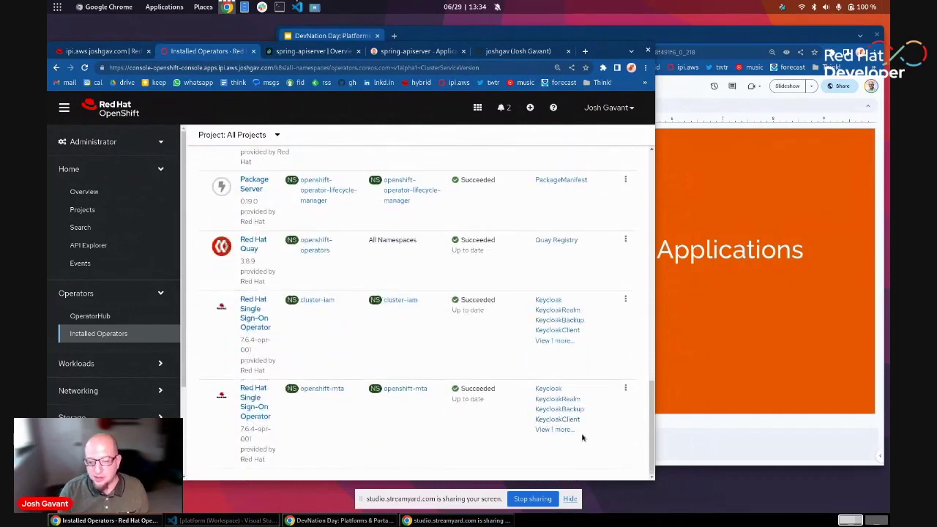
pyautogui.scroll(1, 539, 405)
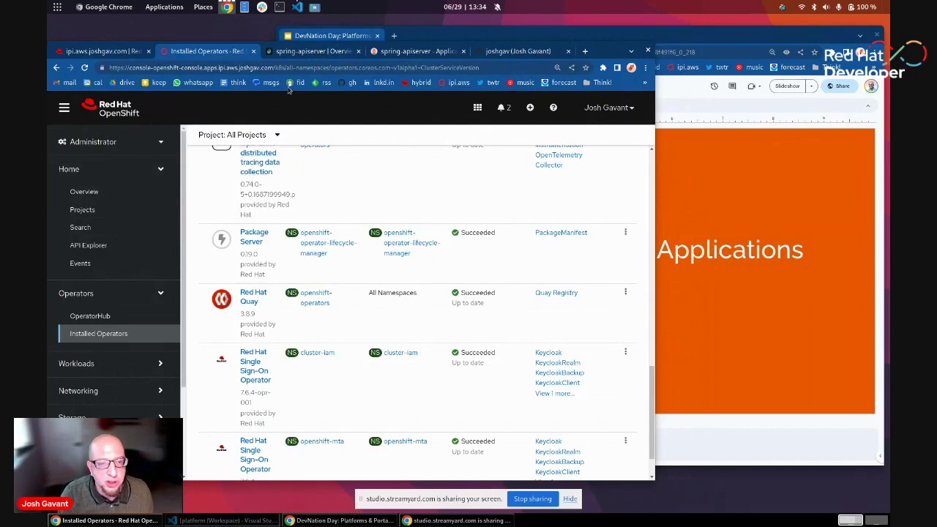
# Switch to the GitHub profile page and open the pinned platform repository.
pyautogui.click(503, 52)
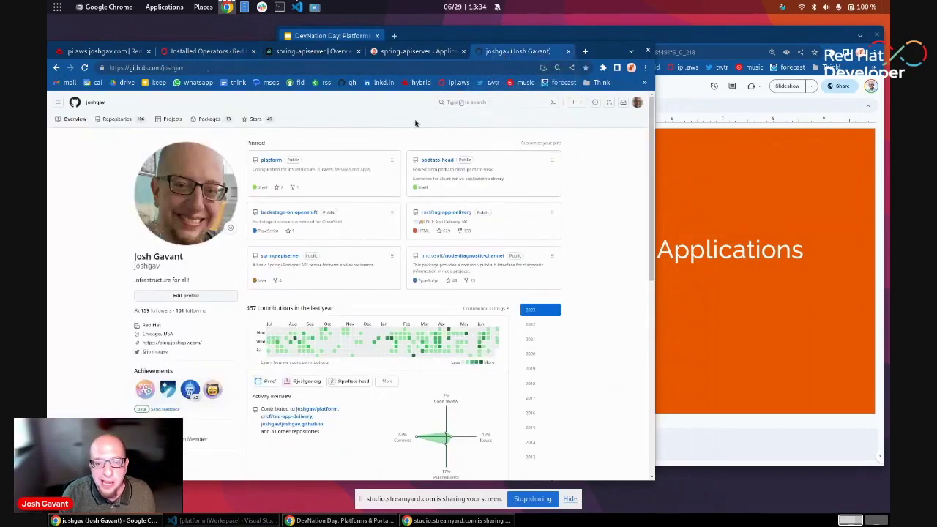
pyautogui.click(276, 160)
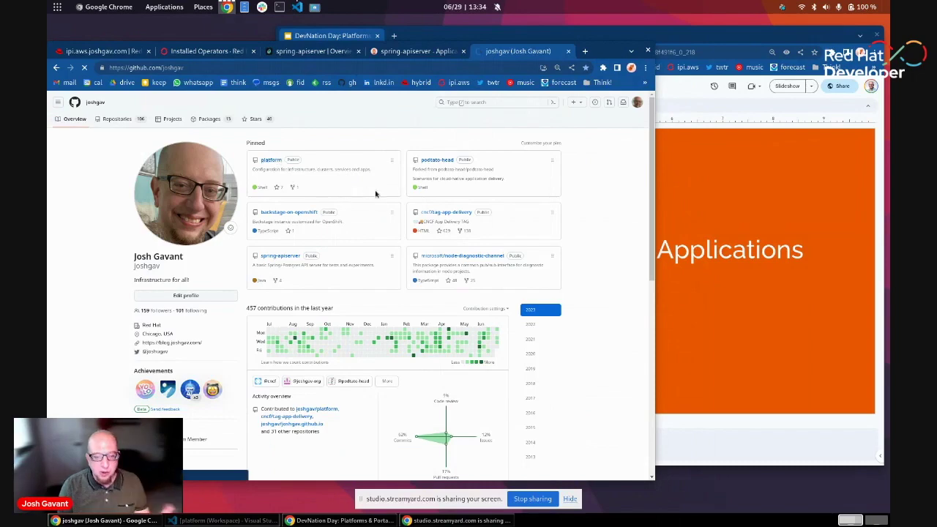
pyautogui.moveTo(613, 52); pyautogui.dragTo(652, 57)
pyautogui.hotkey('ctrl', '+')
pyautogui.hotkey('ctrl', '+')
pyautogui.hotkey('ctrl', '+')
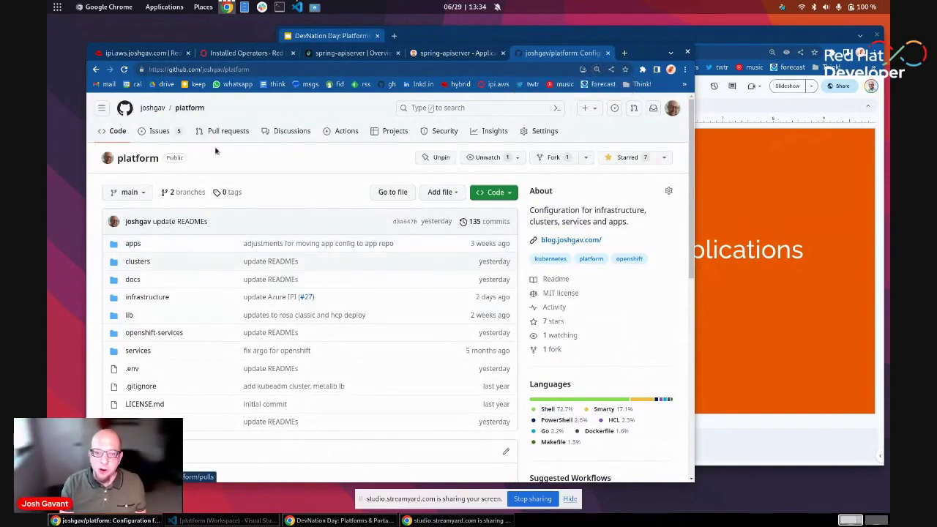
# Browse the repository's clusters folder down through openshift and aws to the ipi folder.
pyautogui.click(137, 262)
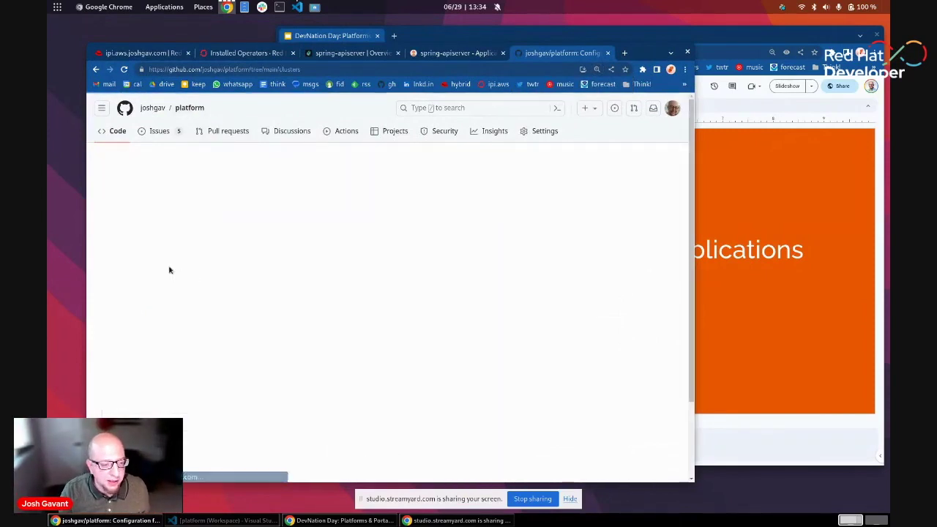
pyautogui.click(124, 292)
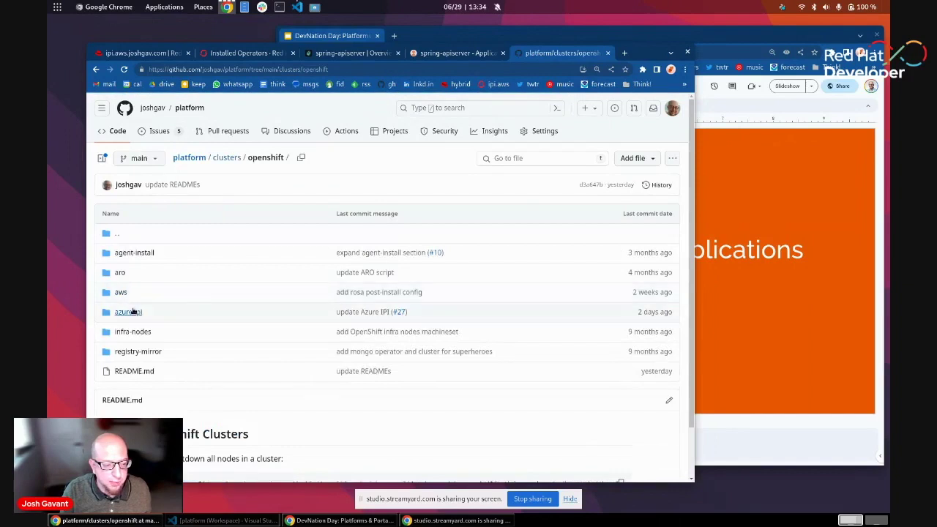
pyautogui.click(122, 292)
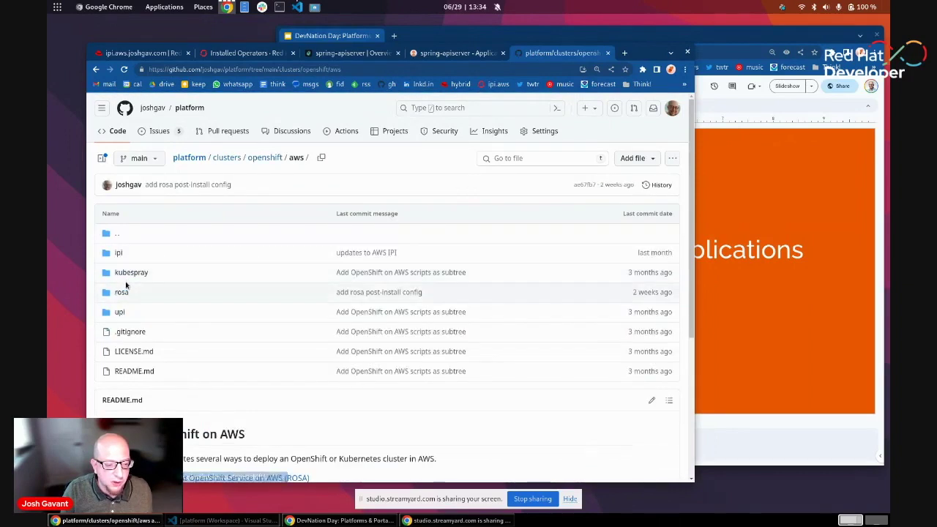
pyautogui.click(119, 253)
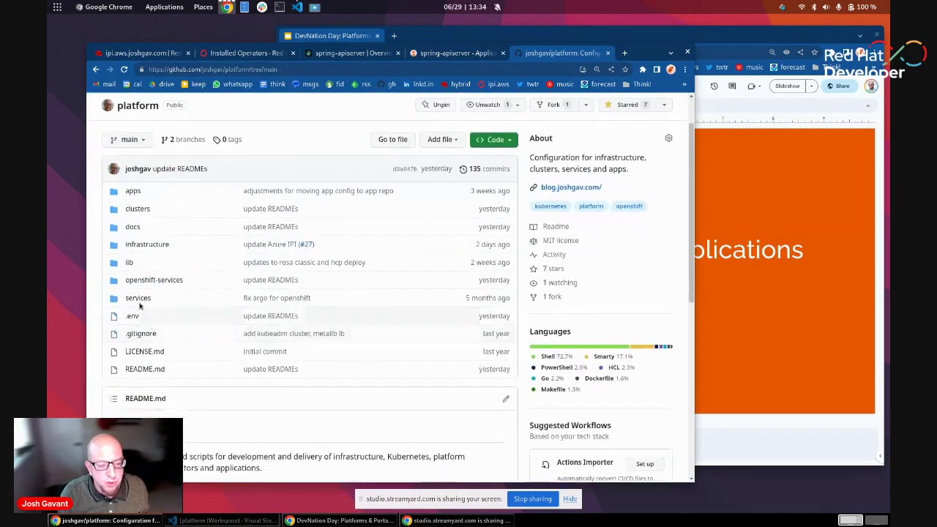
# Open the platform repository's openshift-services folder and look through its service subfolders.
pyautogui.click(154, 279)
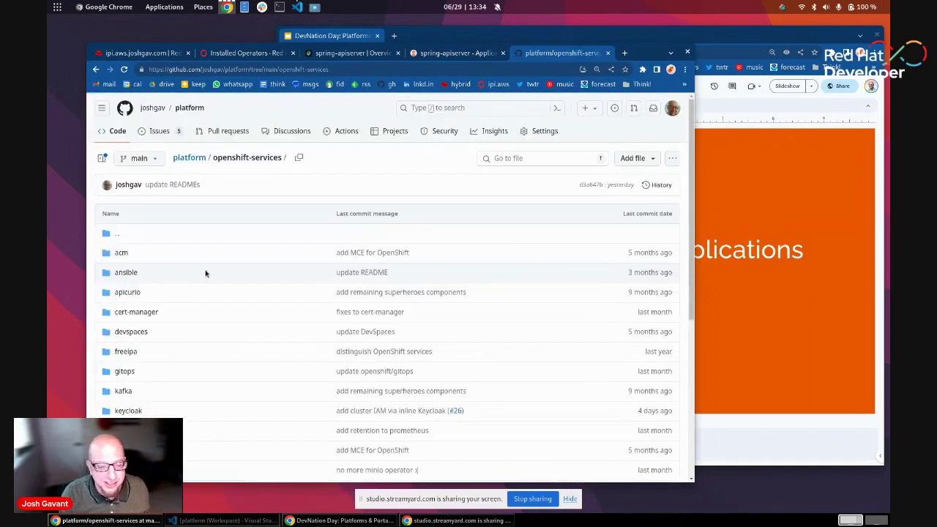
pyautogui.scroll(-2, 222, 289)
pyautogui.scroll(2, 328, 429)
pyautogui.scroll(-3, 328, 430)
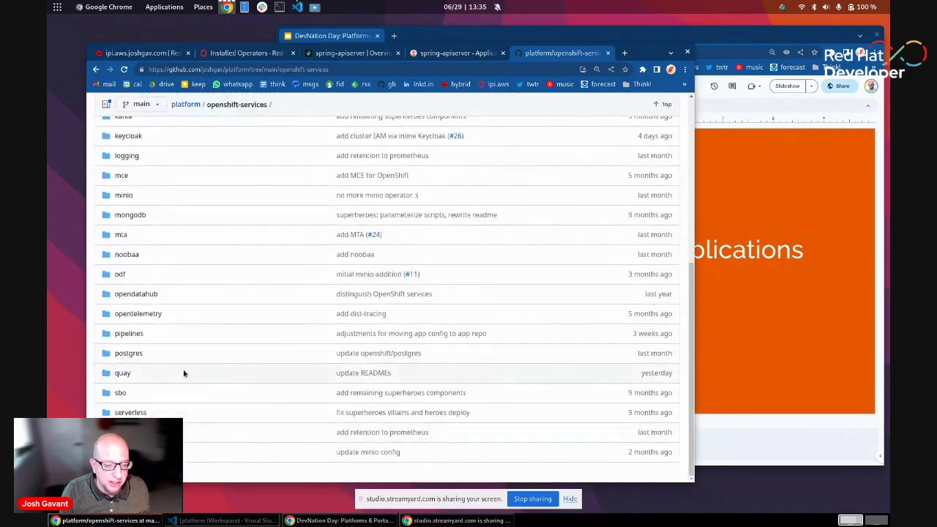
# Examine the operator and pipelines subfolders of the pipelines service, and return to the openshift-services folder.
pyautogui.click(129, 335)
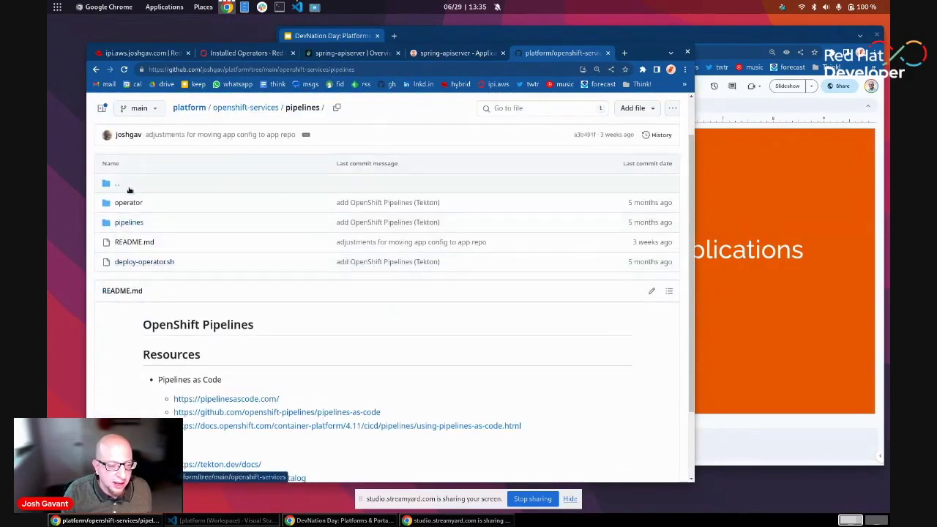
pyautogui.click(129, 204)
pyautogui.hotkey('alt', 'Left')
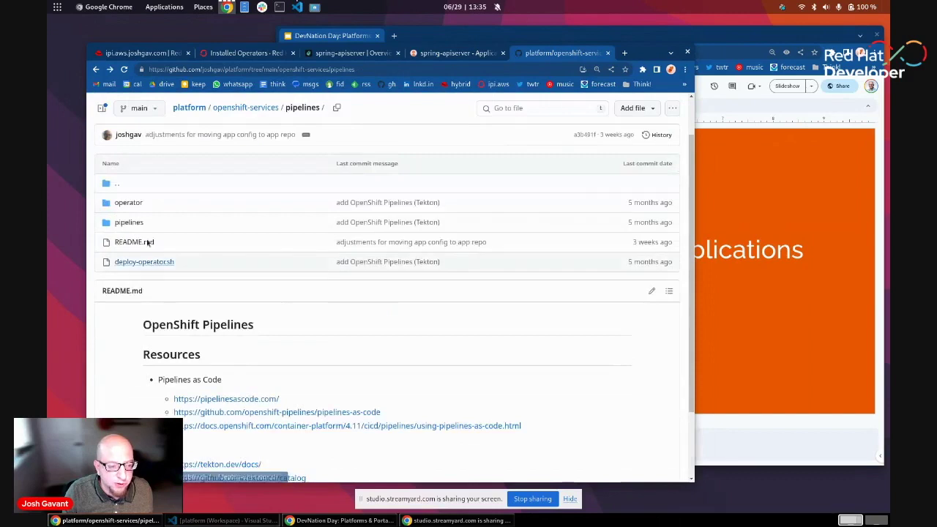
pyautogui.click(123, 223)
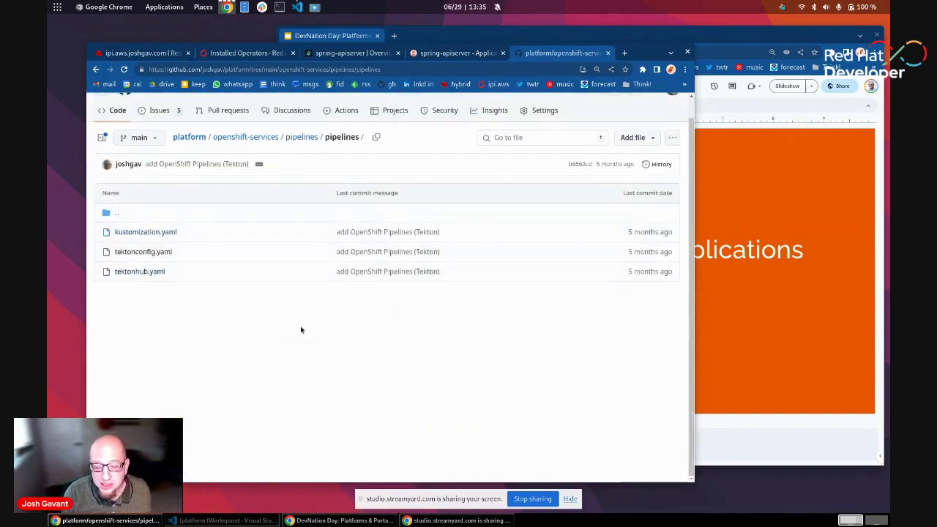
pyautogui.hotkey('alt', 'Left')
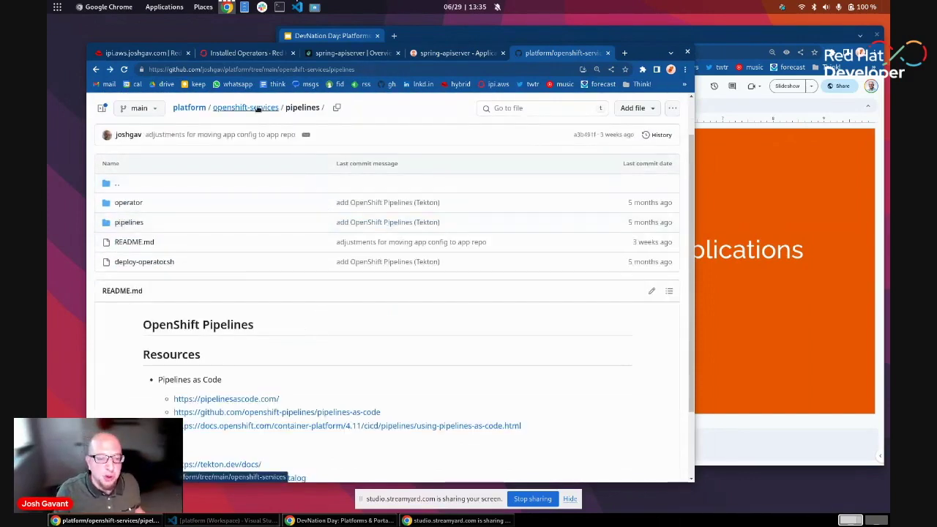
pyautogui.click(257, 109)
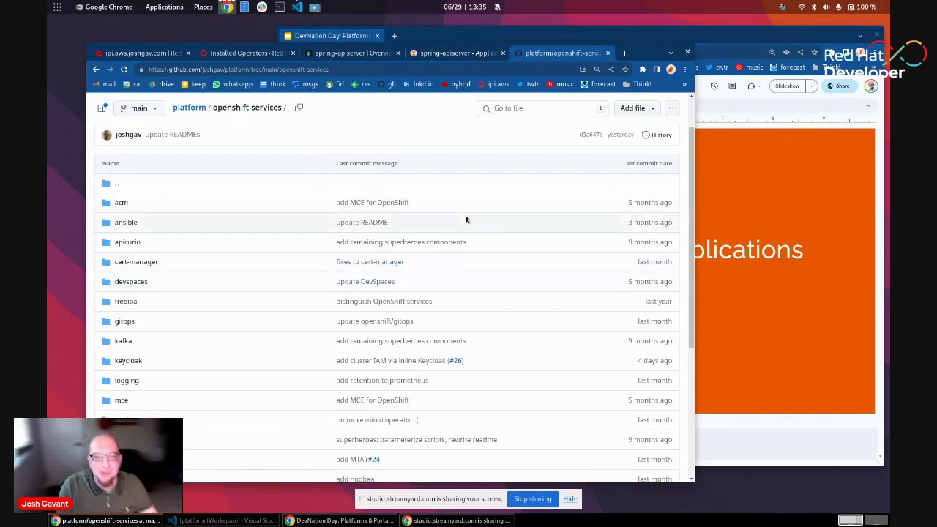
# Return to the owner's GitHub profile and open the pinned spring-apiserver repository.
pyautogui.click(191, 108)
pyautogui.click(153, 109)
pyautogui.click(302, 319)
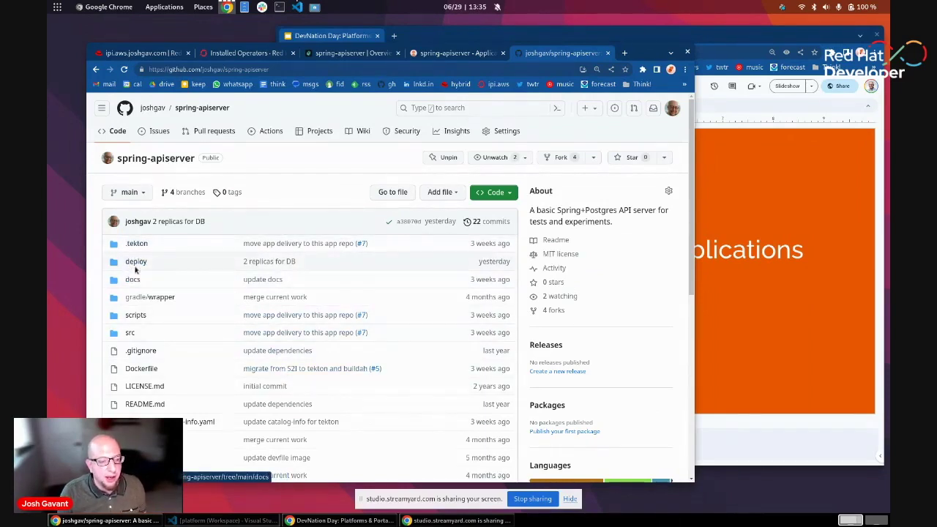
# Open the deploy/base folder of spring-apiserver and narrow the browser window so the slides beside it show.
pyautogui.click(137, 262)
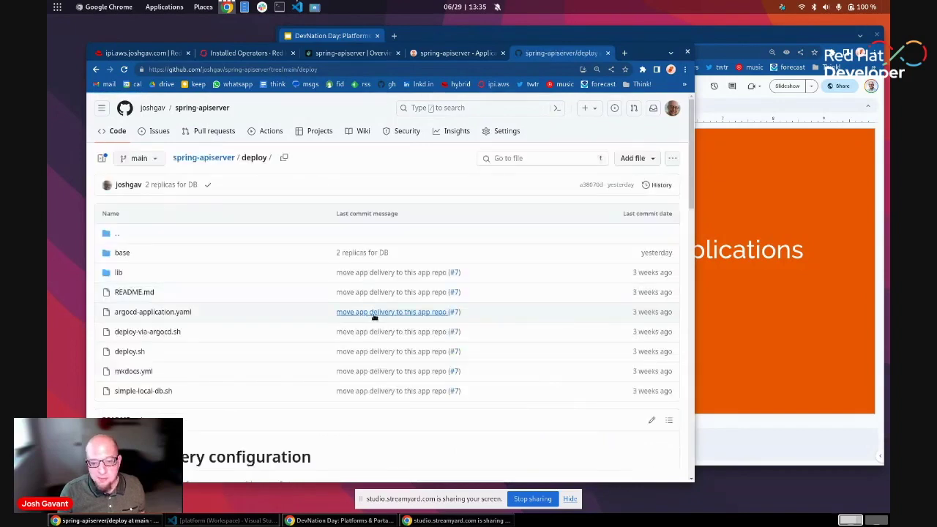
pyautogui.moveTo(715, 289); pyautogui.dragTo(854, 290)
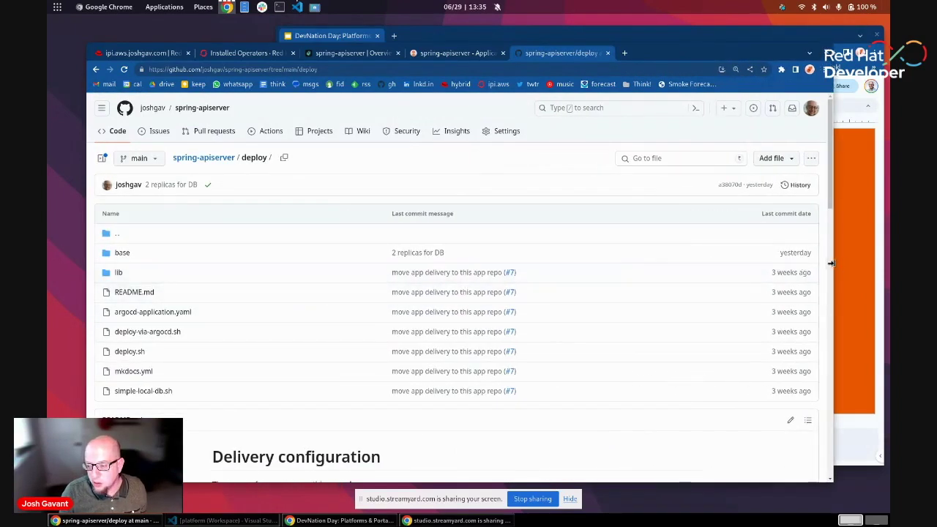
pyautogui.moveTo(831, 264); pyautogui.dragTo(525, 289)
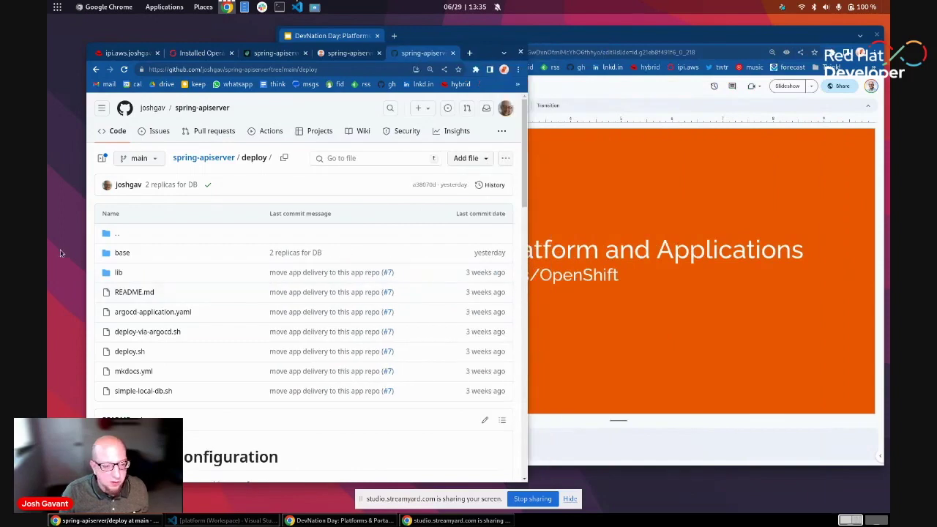
pyautogui.click(121, 253)
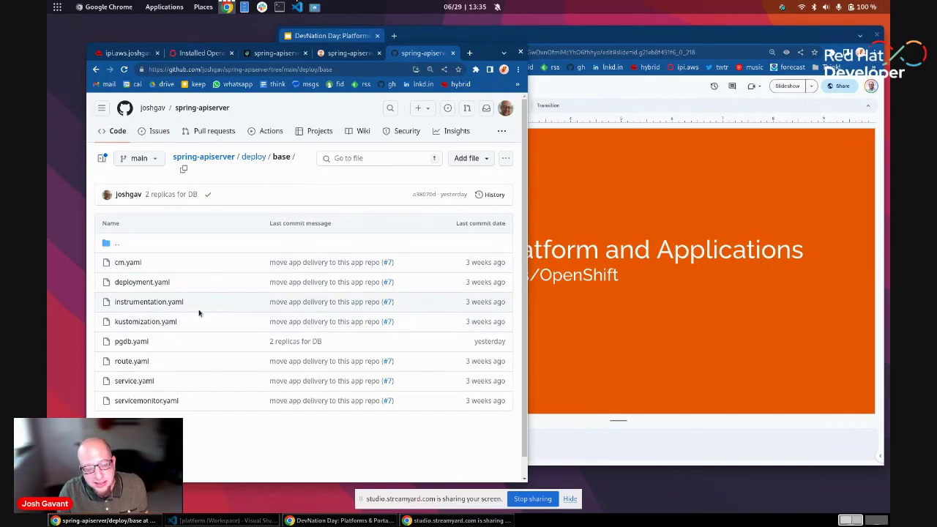
# Examine the cm.yaml, deployment.yaml, instrumentation.yaml and pgdb.yaml manifests one by one, returning to the base folder after each.
pyautogui.click(128, 267)
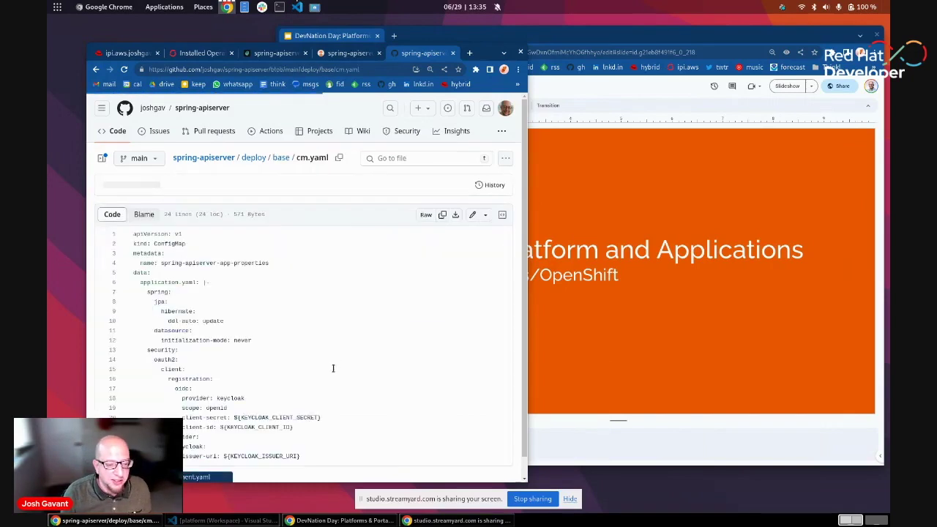
pyautogui.hotkey('alt', 'Left')
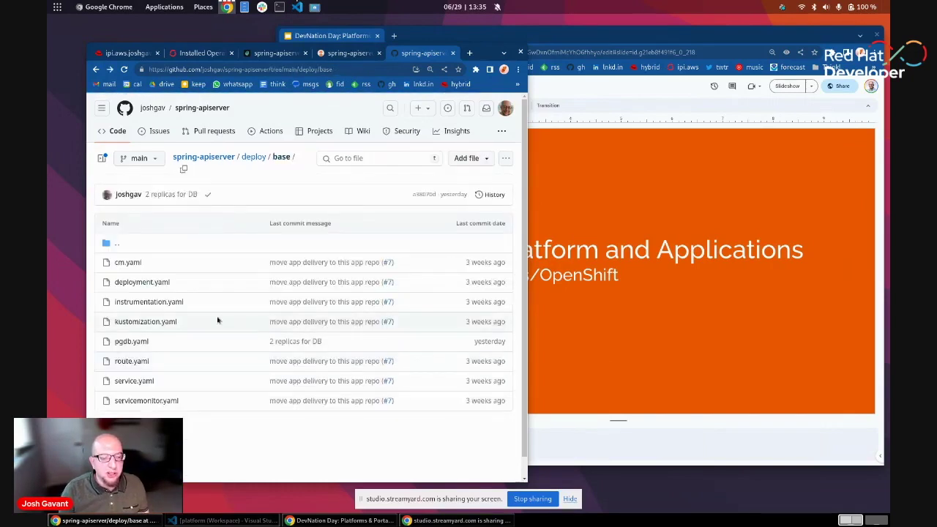
pyautogui.click(137, 286)
pyautogui.hotkey('alt', 'Left')
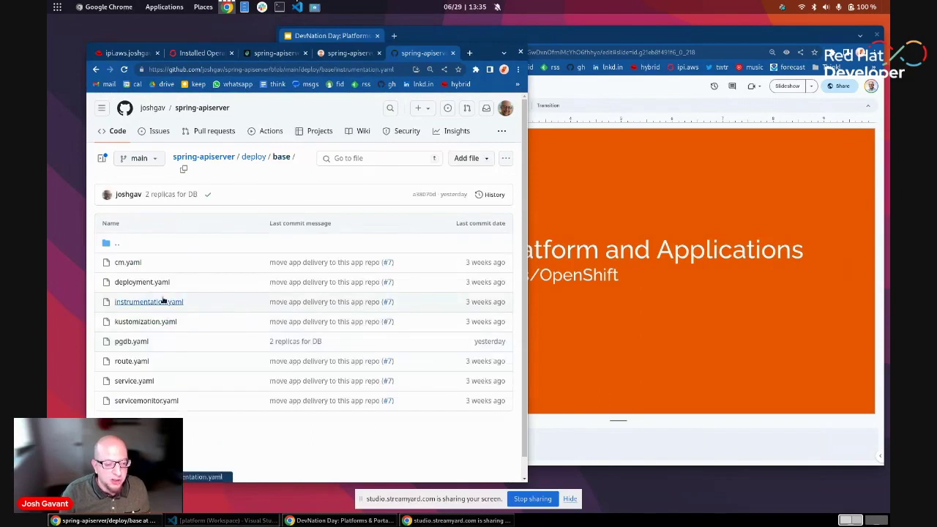
pyautogui.click(163, 301)
pyautogui.hotkey('alt', 'Left')
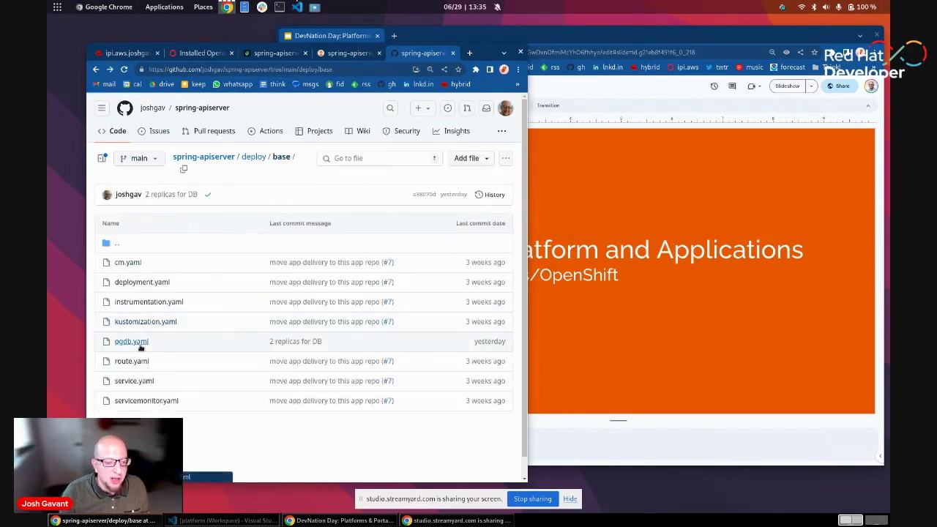
pyautogui.click(139, 342)
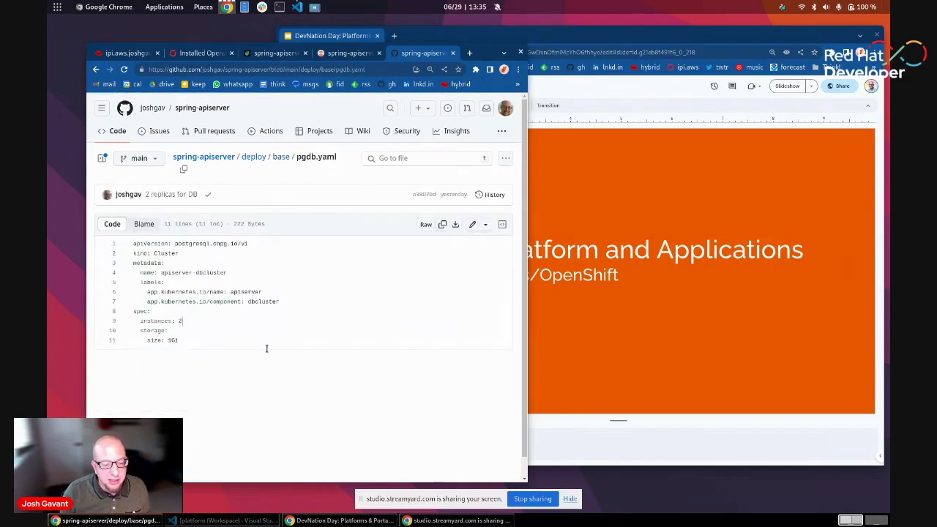
pyautogui.hotkey('alt', 'Left')
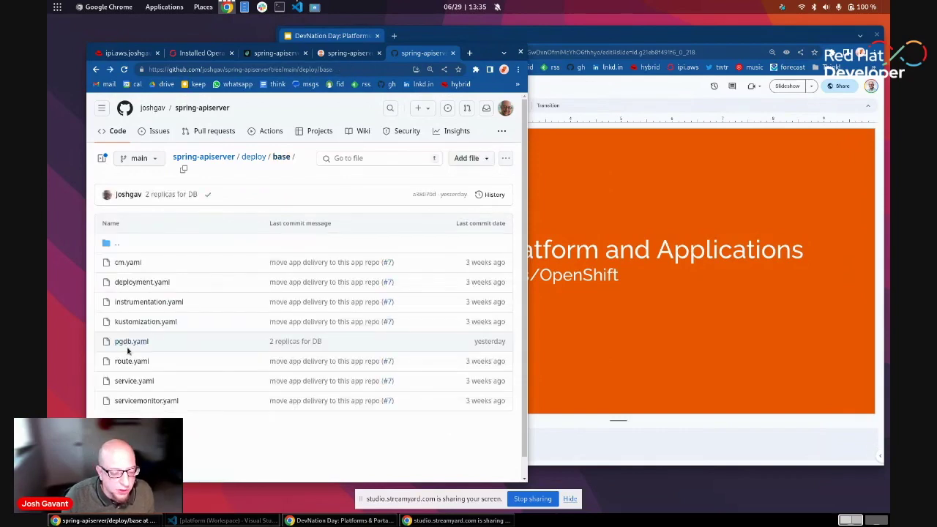
# Examine servicemonitor.yaml in deploy/base and push.yaml in the .tekton folder, and return to the spring-apiserver repository root.
pyautogui.click(143, 400)
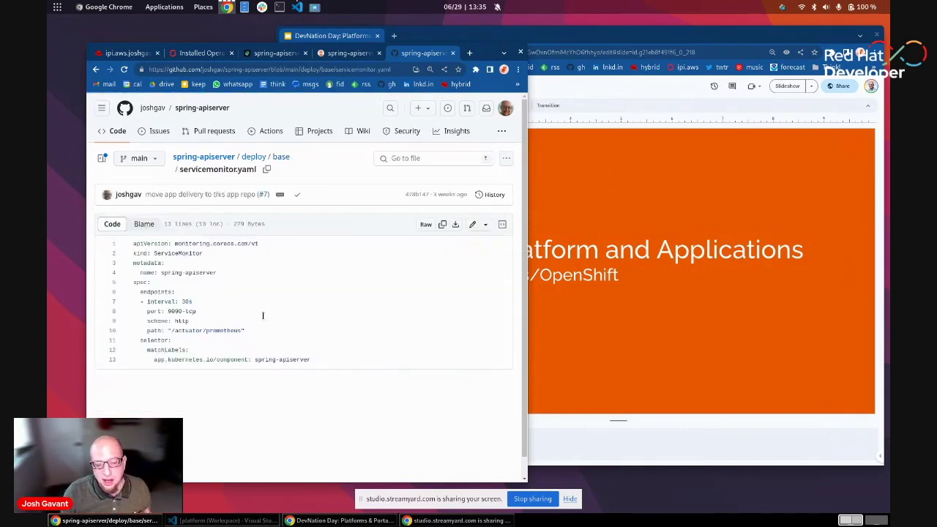
pyautogui.click(256, 158)
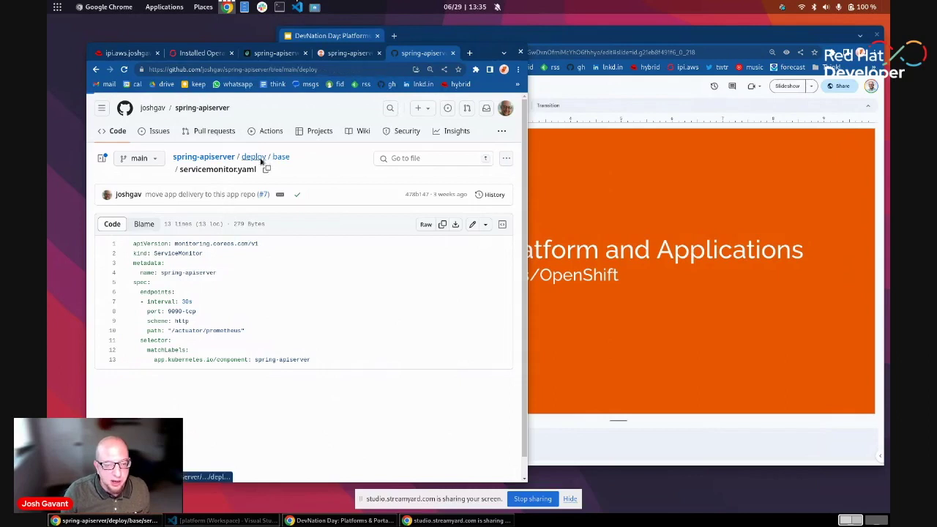
pyautogui.click(116, 233)
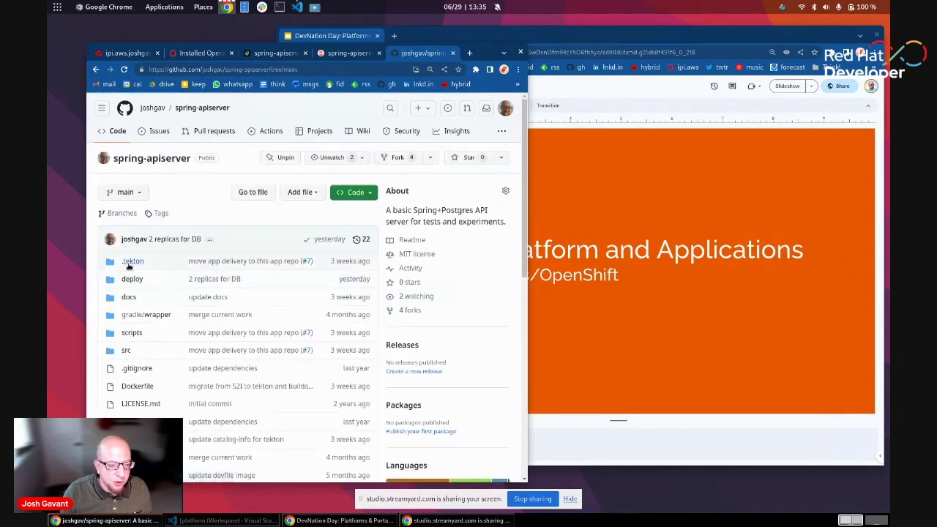
pyautogui.click(128, 241)
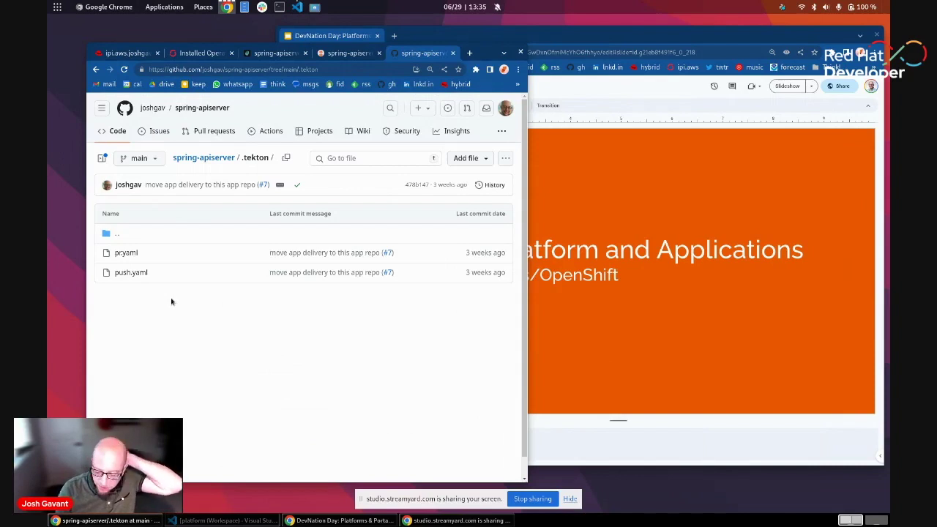
pyautogui.click(131, 272)
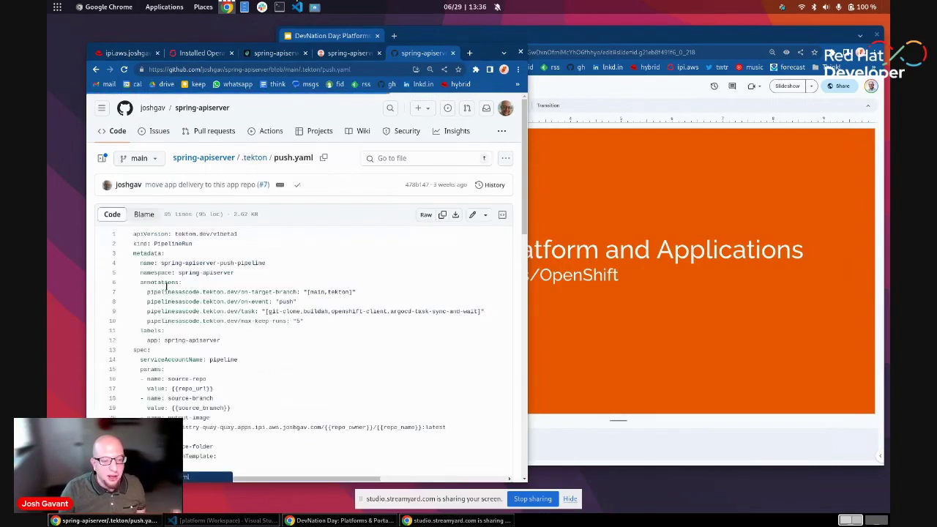
pyautogui.click(224, 157)
# Review pgdb.yaml in deploy/base again and go back through the repository root to the .tekton folder.
pyautogui.click(131, 279)
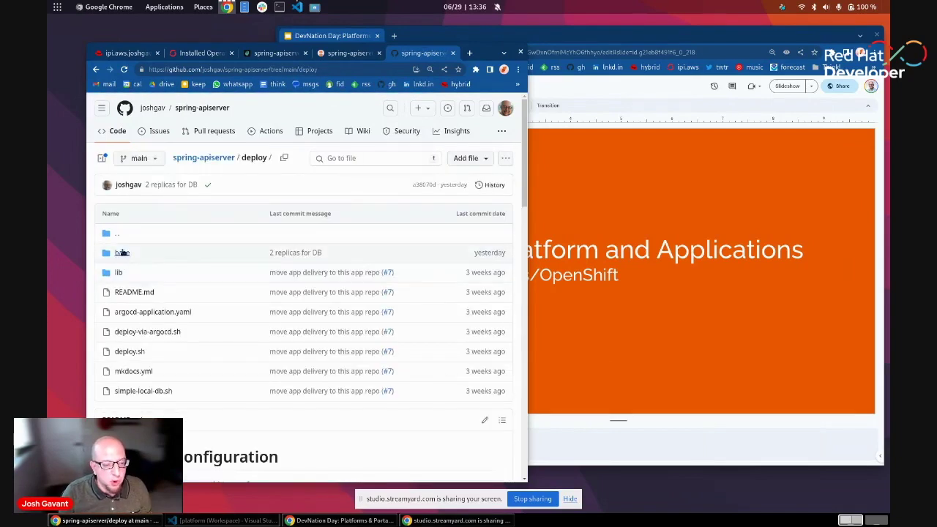
pyautogui.click(121, 252)
pyautogui.click(136, 339)
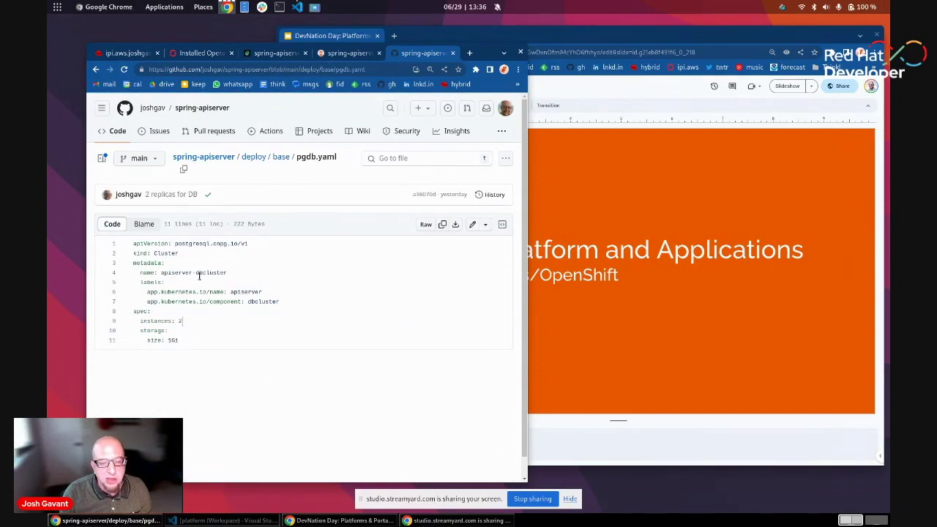
pyautogui.click(251, 156)
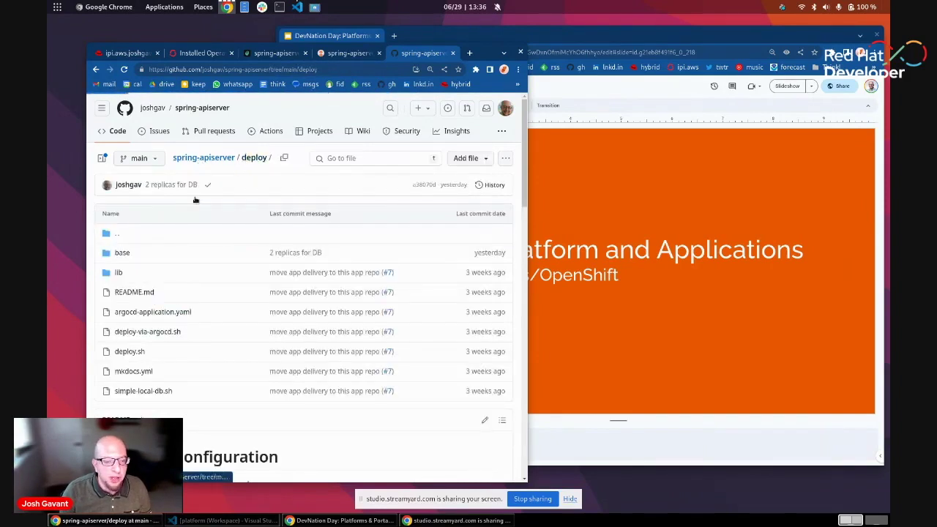
pyautogui.click(117, 234)
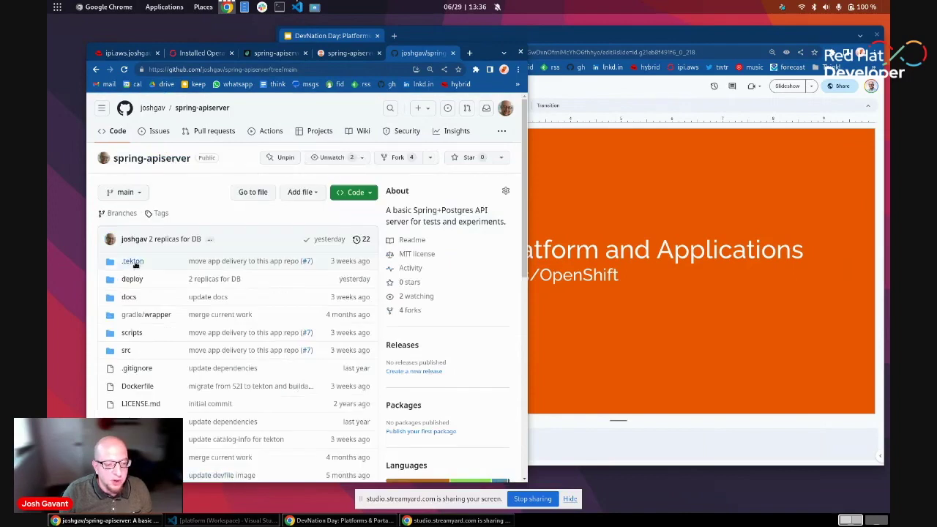
pyautogui.click(135, 263)
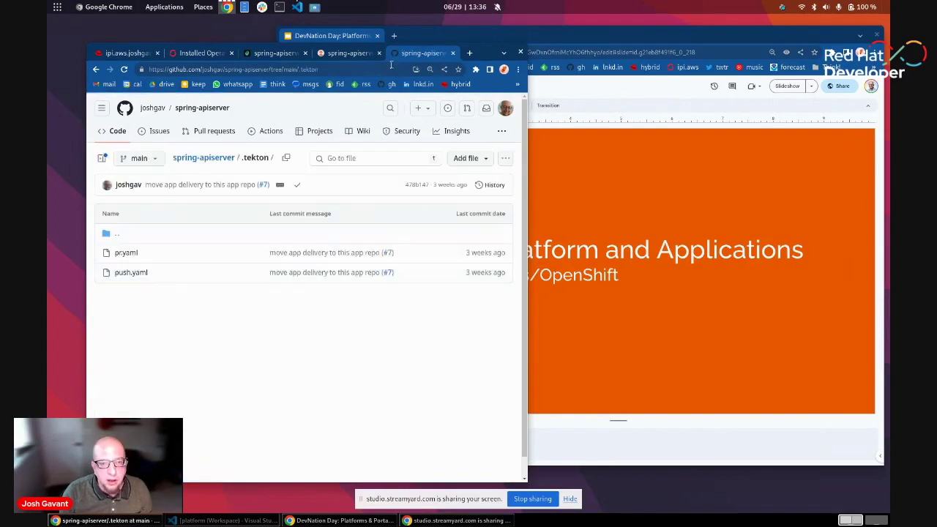
# Switch to the OpenShift console, launch Argo CD from it and open the spring-apiserver application.
pyautogui.click(201, 53)
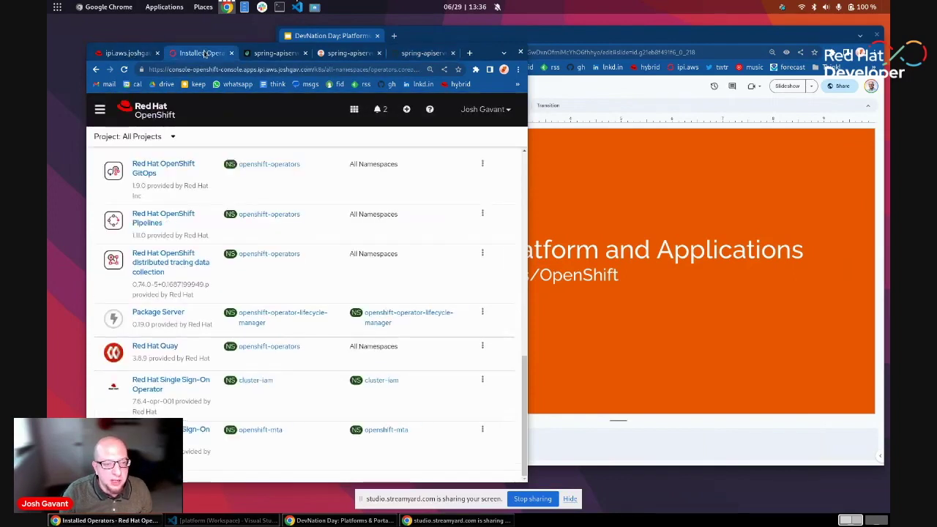
pyautogui.scroll(1, 367, 126)
pyautogui.scroll(1, 367, 126)
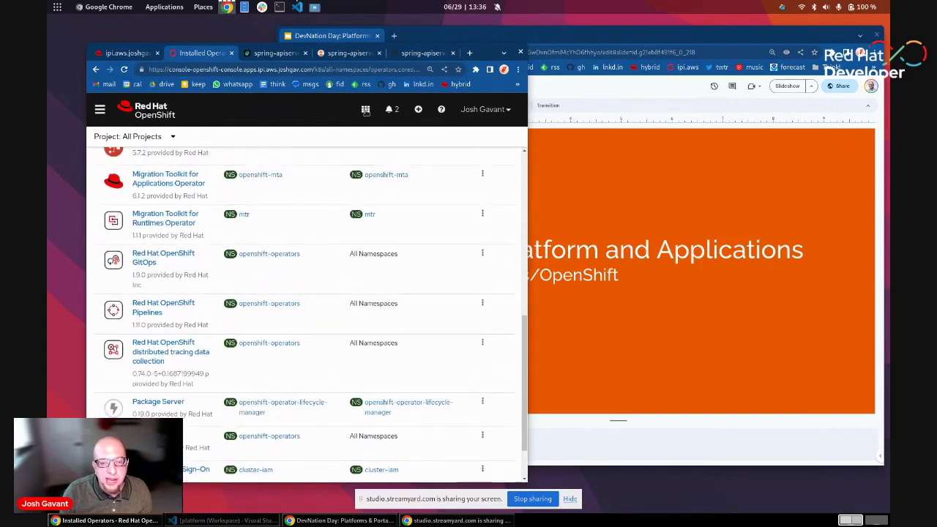
pyautogui.click(364, 107)
pyautogui.click(324, 214)
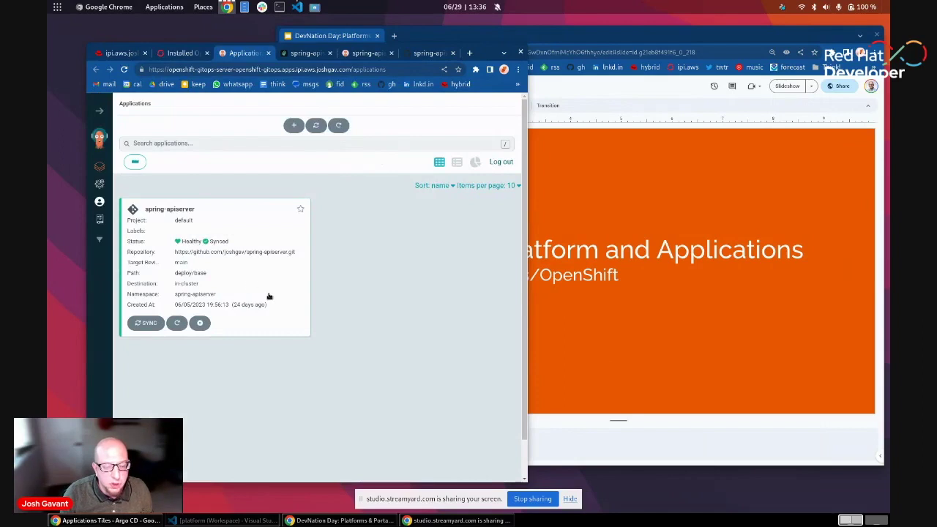
pyautogui.click(271, 294)
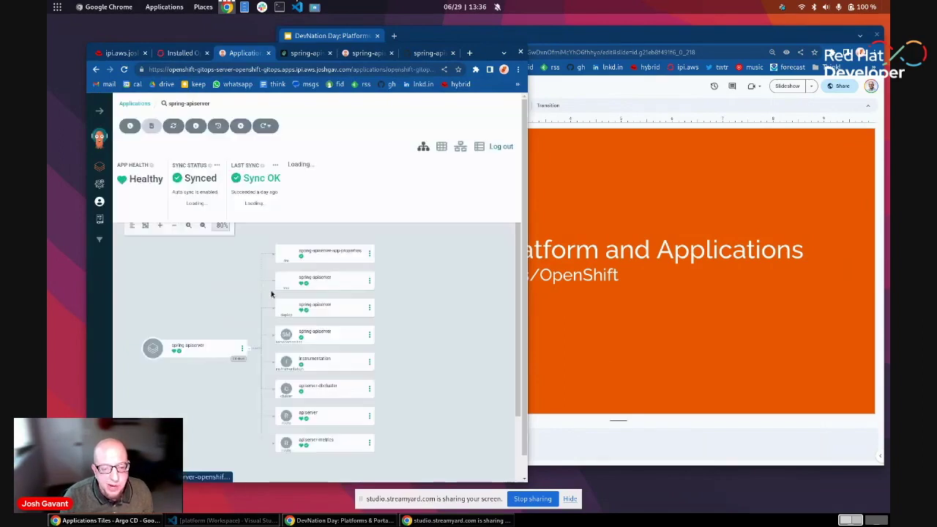
# Return to the GitHub repository, open argocd-application.yaml in the deploy folder and highlight its deploy/base source path.
pyautogui.click(430, 53)
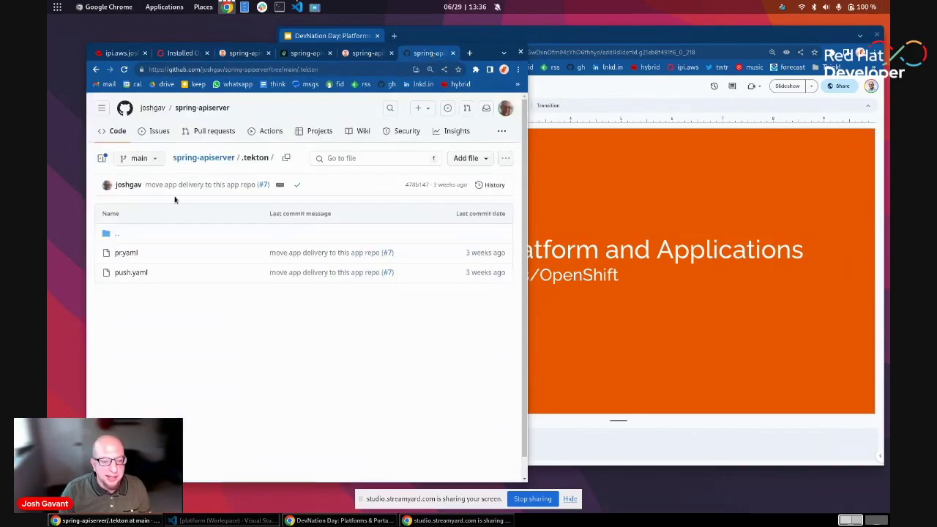
pyautogui.click(221, 164)
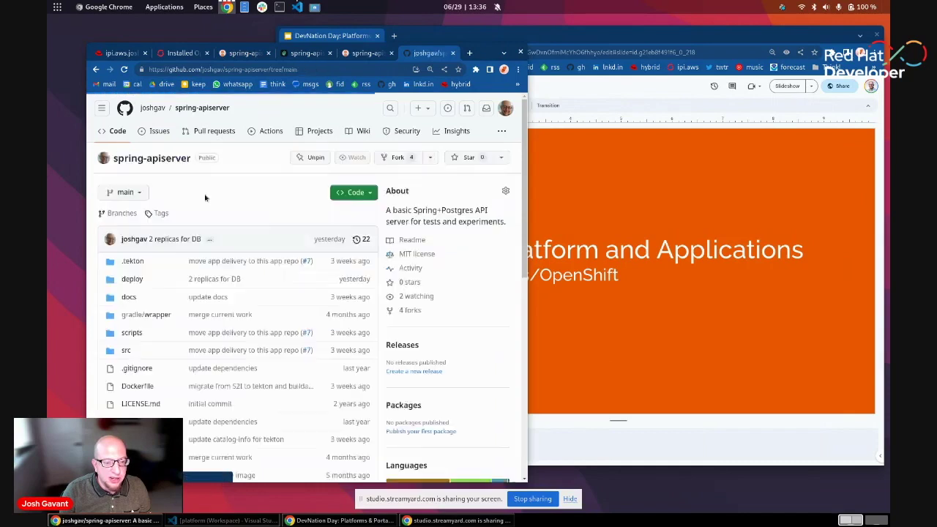
pyautogui.click(133, 278)
pyautogui.click(164, 313)
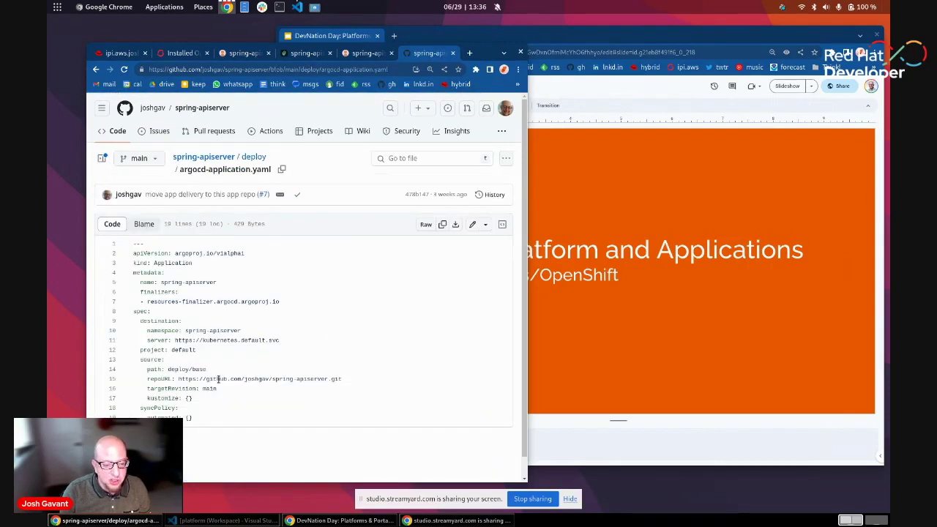
pyautogui.tripleClick(175, 369)
pyautogui.click(207, 378)
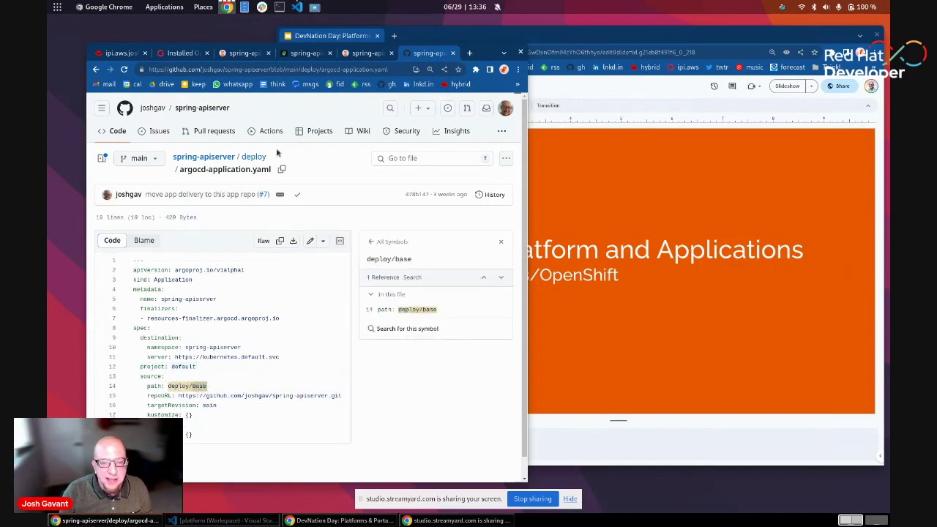
# Widen the browser window to show the full Argo CD application tree, and list the spring-apiserver project's routes in the OpenShift console.
pyautogui.click(353, 54)
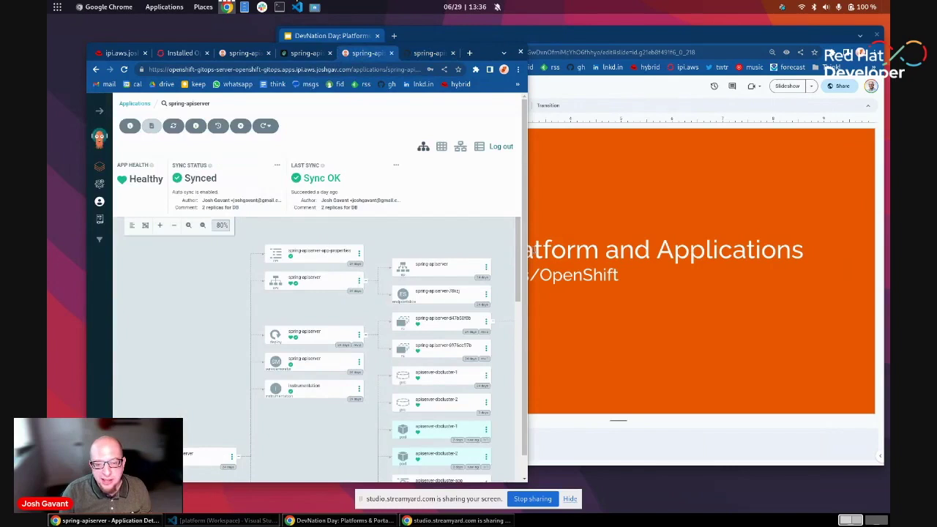
pyautogui.moveTo(527, 252); pyautogui.dragTo(783, 281)
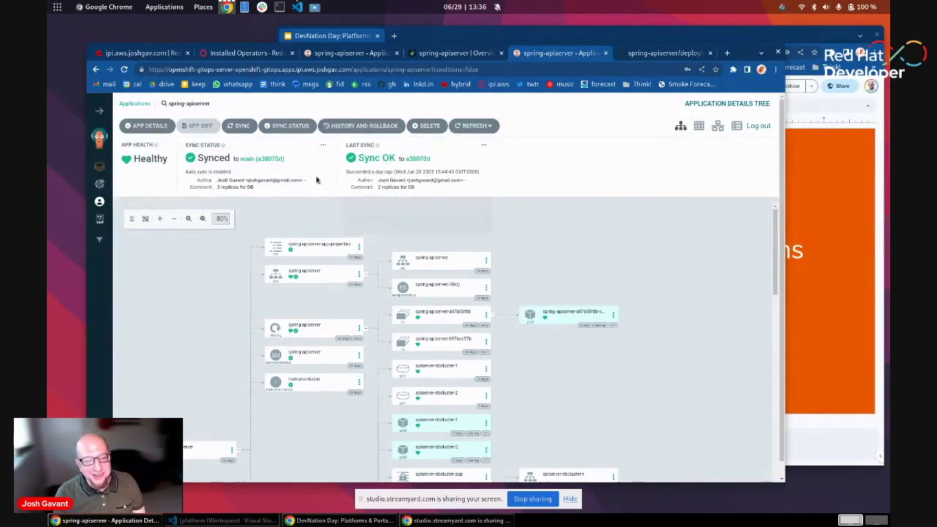
pyautogui.click(275, 56)
pyautogui.click(149, 298)
pyautogui.click(120, 327)
pyautogui.click(297, 138)
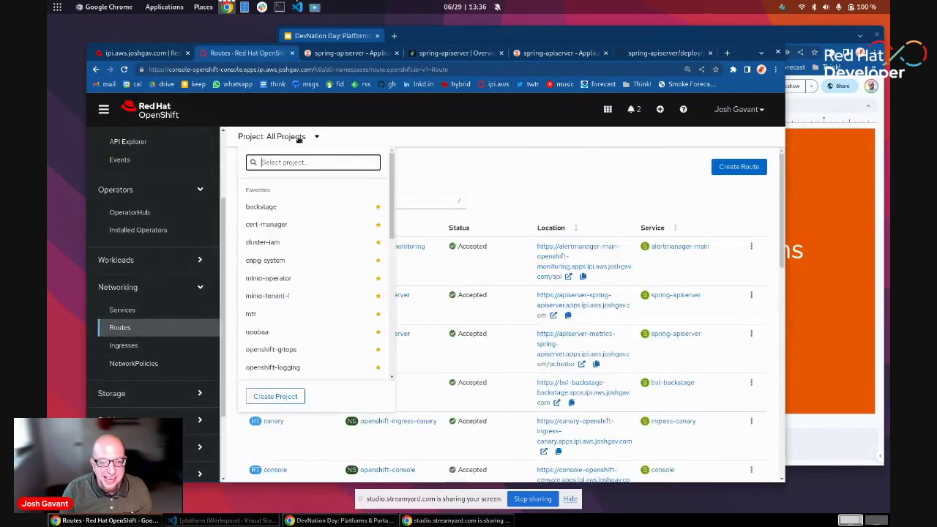
pyautogui.scroll(-5, 307, 337)
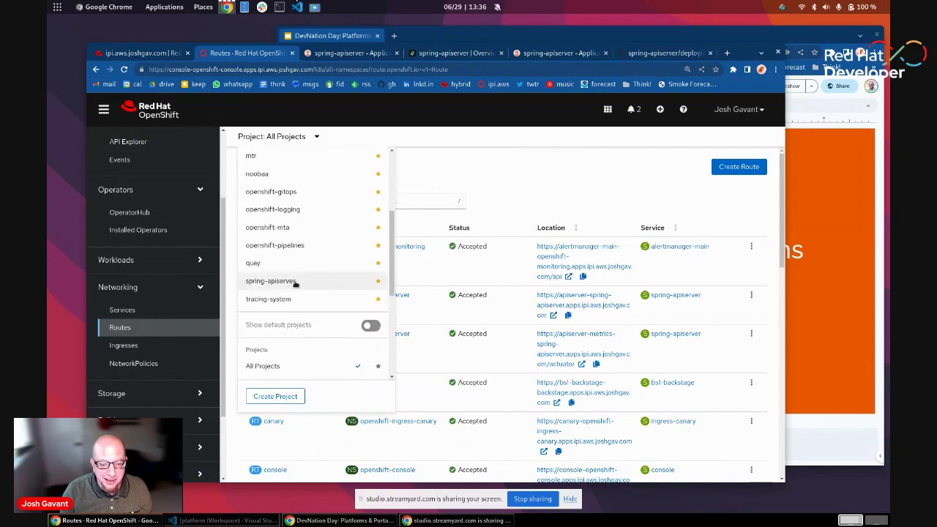
pyautogui.click(270, 281)
# Open the apiserver route's URL and request its /widgets endpoint.
pyautogui.click(554, 247)
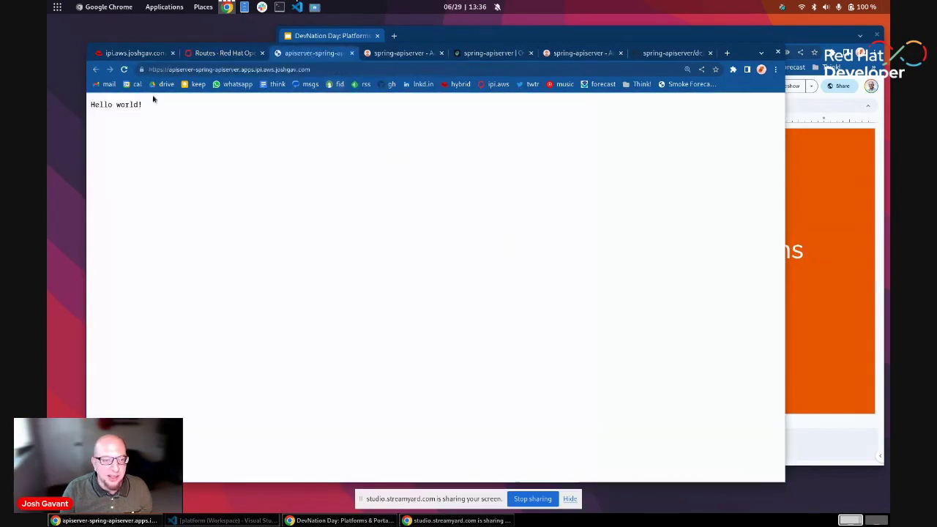
pyautogui.click(318, 69)
pyautogui.write('/w')
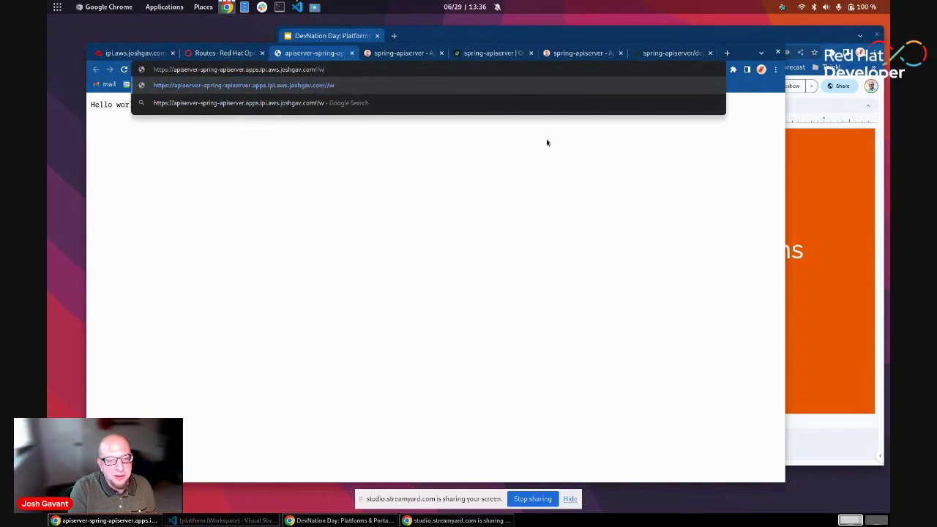
pyautogui.write('idgets')
pyautogui.press('Return')
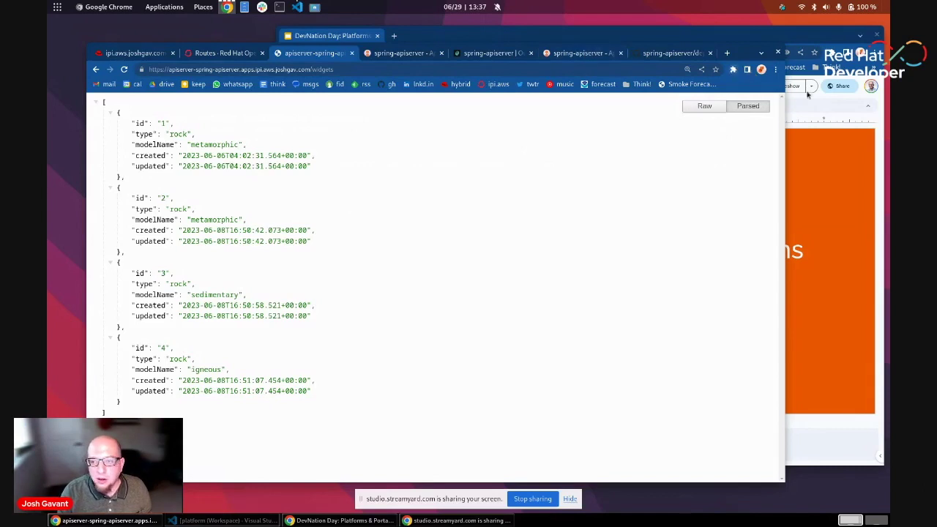
# Switch to the Google Slides deck and start the slideshow from the "Demo: Platform and Applications" slide.
pyautogui.click(831, 110)
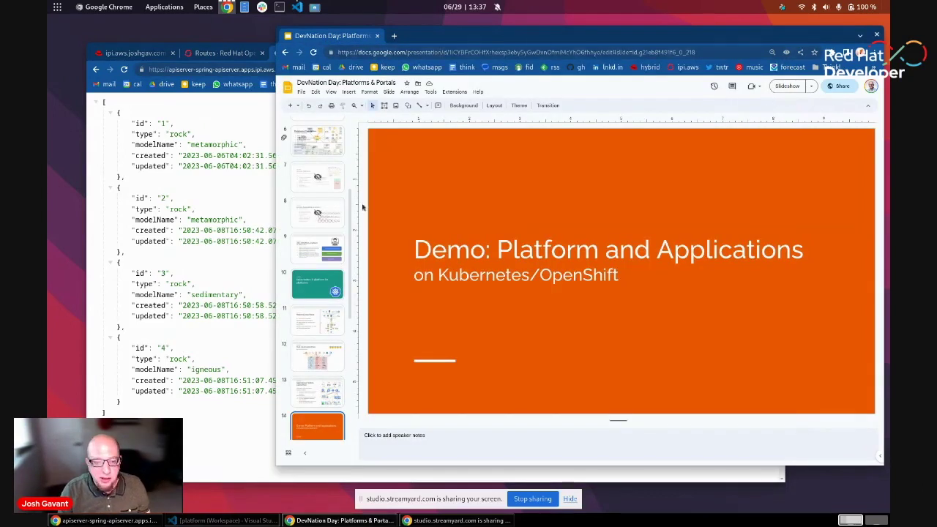
pyautogui.scroll(-3, 331, 237)
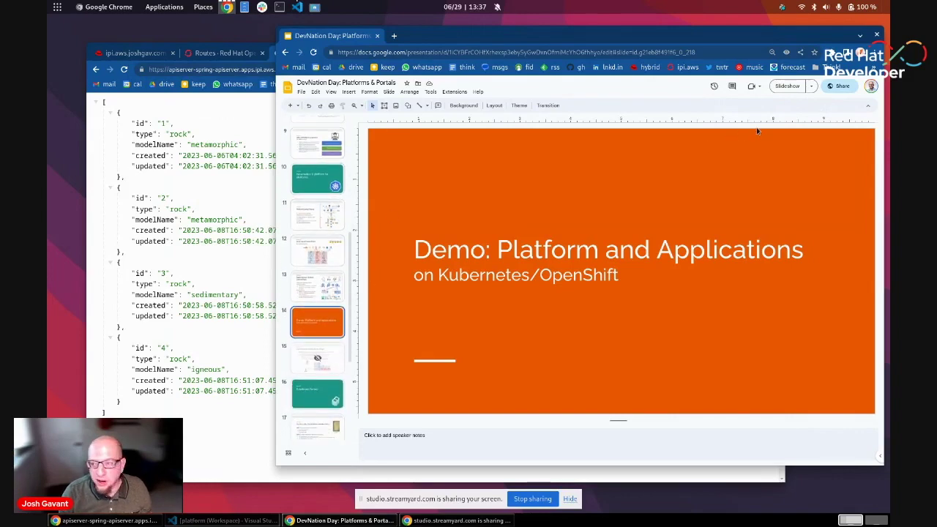
pyautogui.click(783, 86)
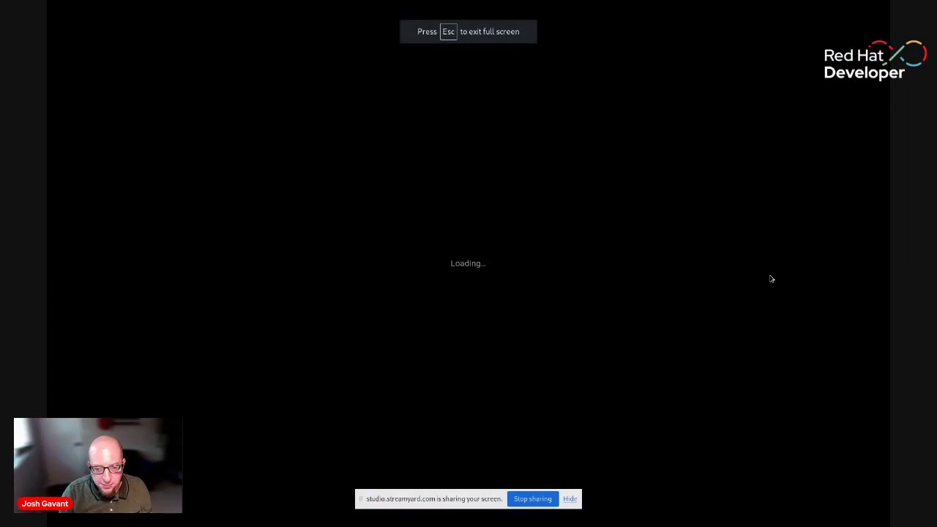